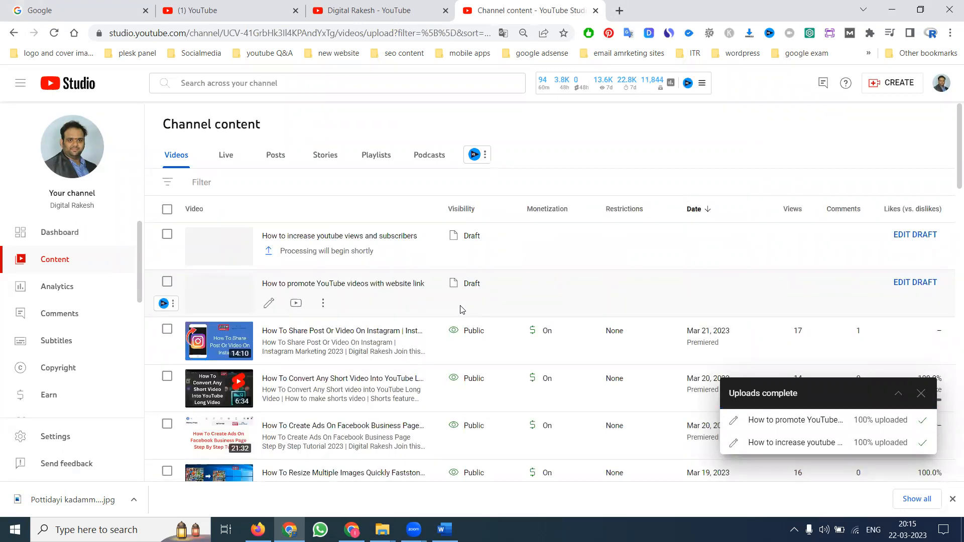
# Step: Open the draft "How to promote YouTube videos with website link" and append "| Youtube Promotions and Marketing 2023" to its title
pyautogui.click(925, 400)
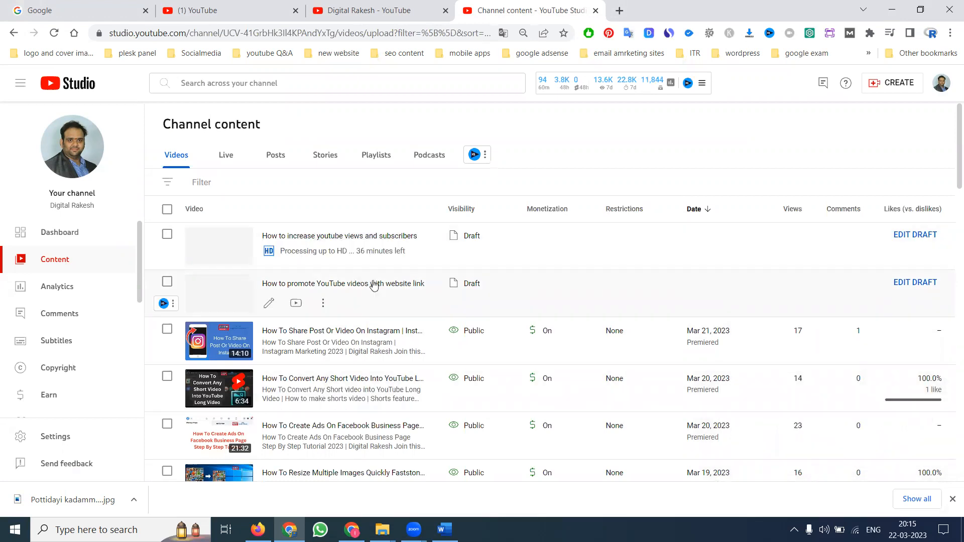
pyautogui.click(929, 282)
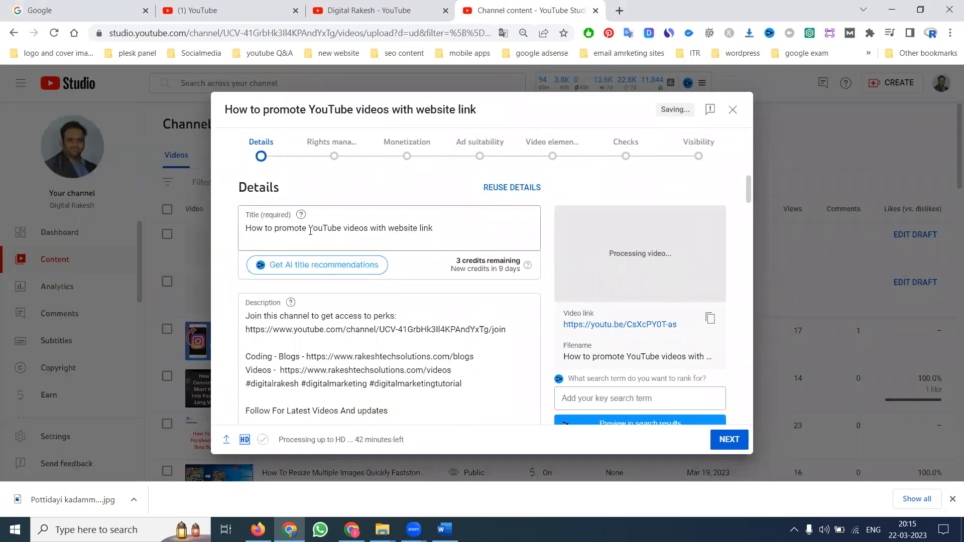
pyautogui.click(451, 231)
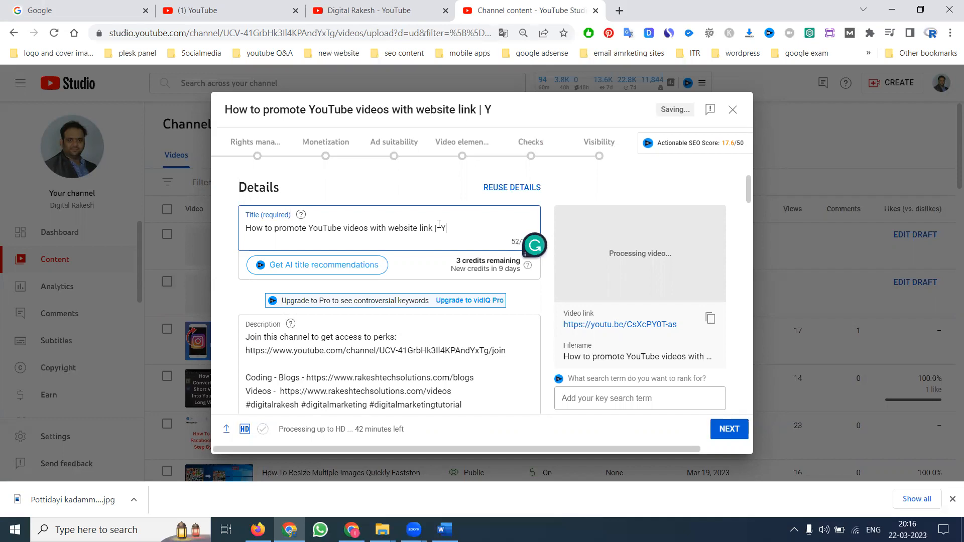
pyautogui.write('| Youtube Promotions')
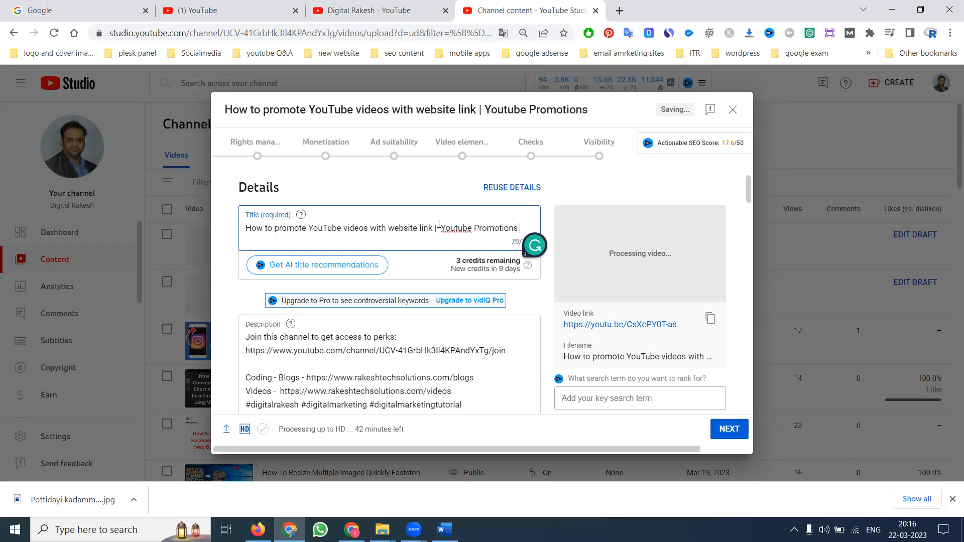
pyautogui.write(' 2023')
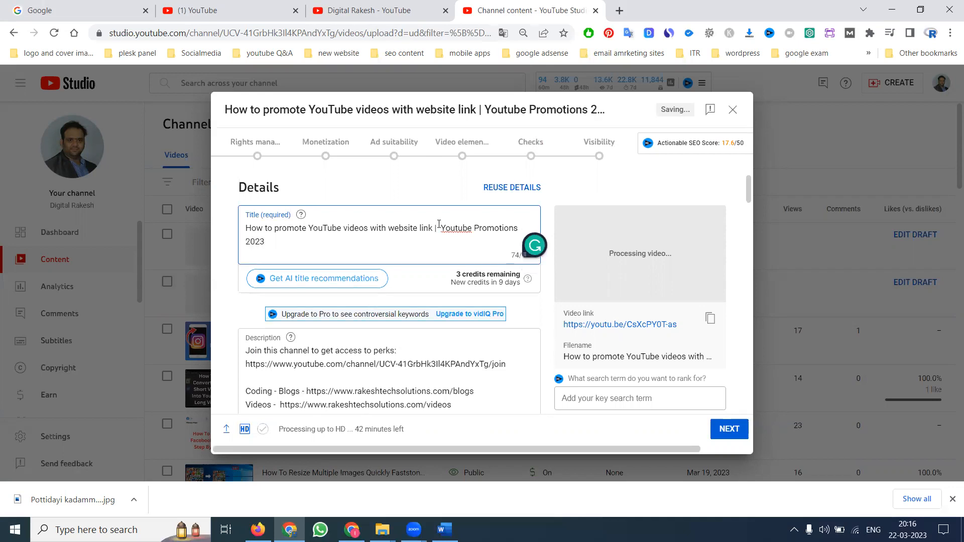
pyautogui.press('BackSpace')
pyautogui.press('BackSpace')
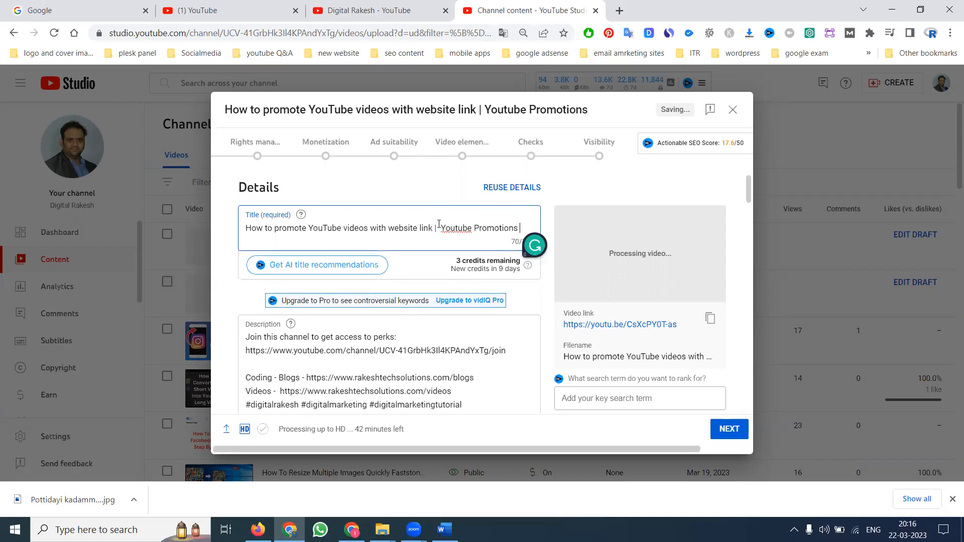
pyautogui.write('and Marketing 202')
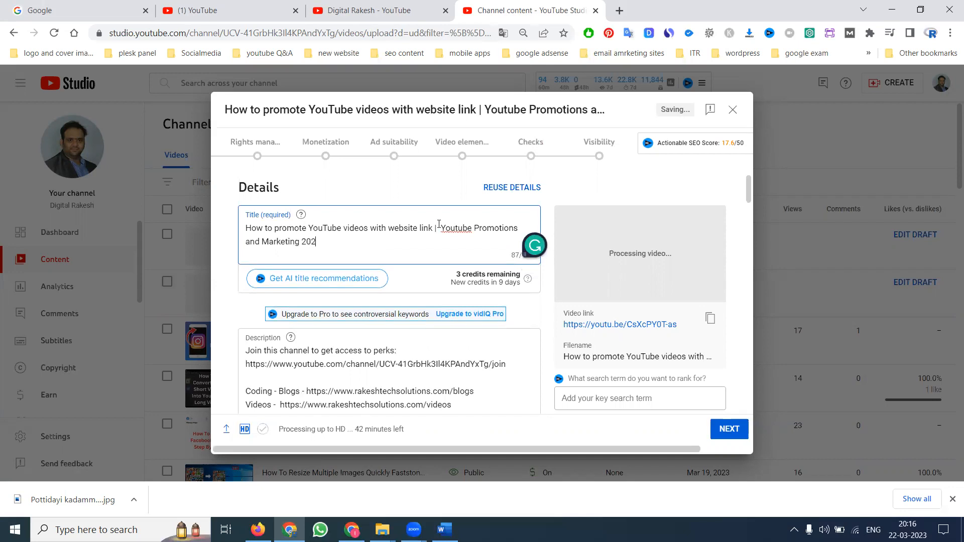
# Step: Copy the full video title into its own line at the start of the description
pyautogui.hotkey('ctrl', 'a')
pyautogui.hotkey('ctrl', 'c')
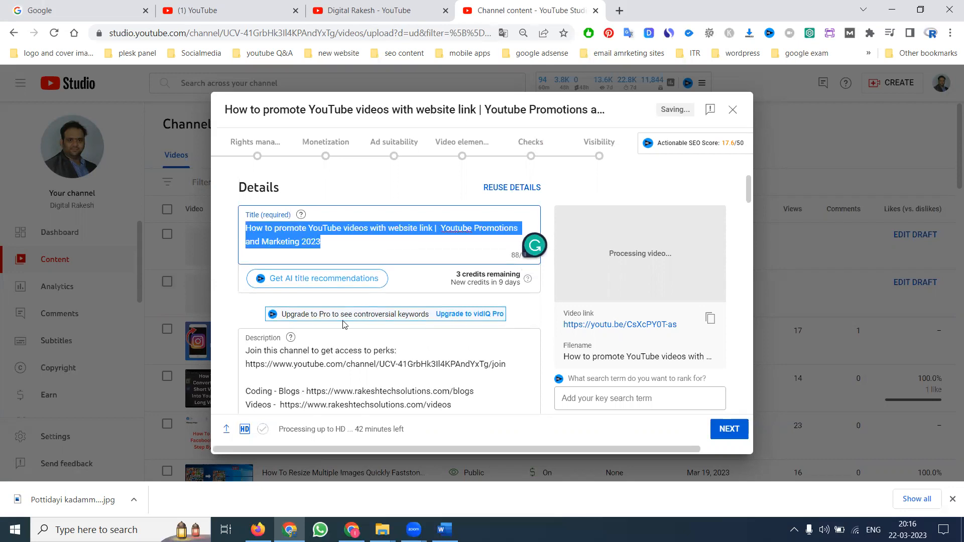
pyautogui.click(243, 352)
pyautogui.hotkey('ctrl', 'v')
pyautogui.press('Return')
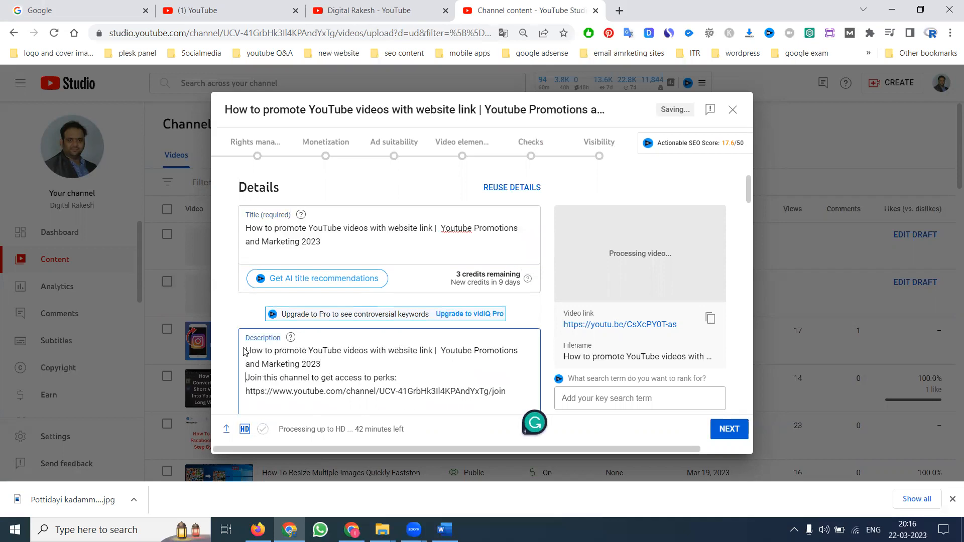
# Step: Insert the hashtag #youtube before #digitalrakesh in the description's hashtag line
pyautogui.scroll(-1, 224, 180)
pyautogui.scroll(-3, 224, 180)
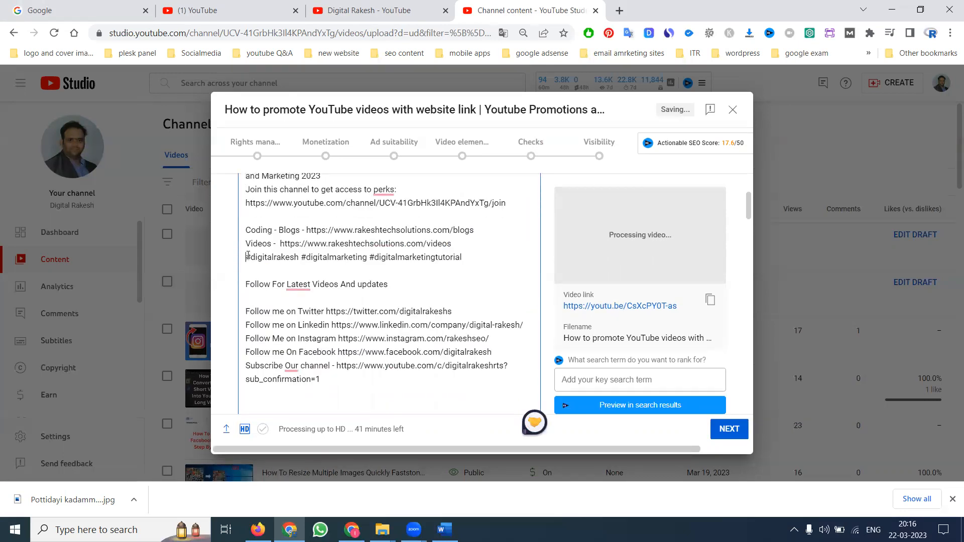
pyautogui.click(247, 257)
pyautogui.write('#youtube')
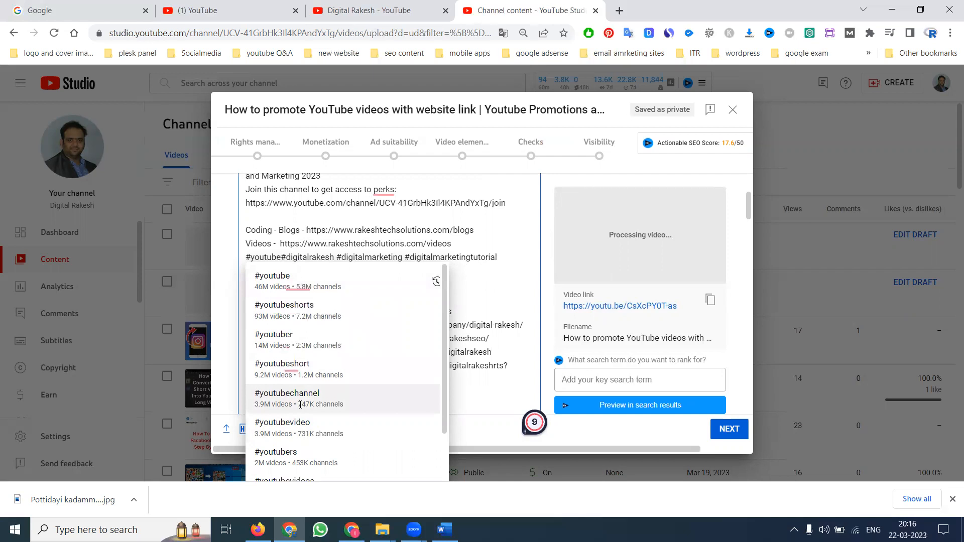
pyautogui.click(518, 212)
pyautogui.scroll(-10, 436, 243)
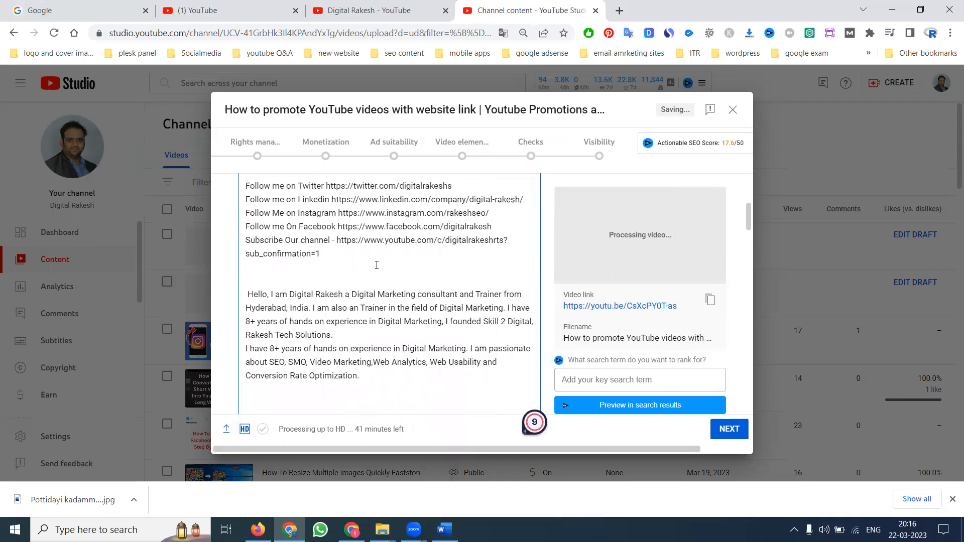
pyautogui.scroll(-6, 376, 265)
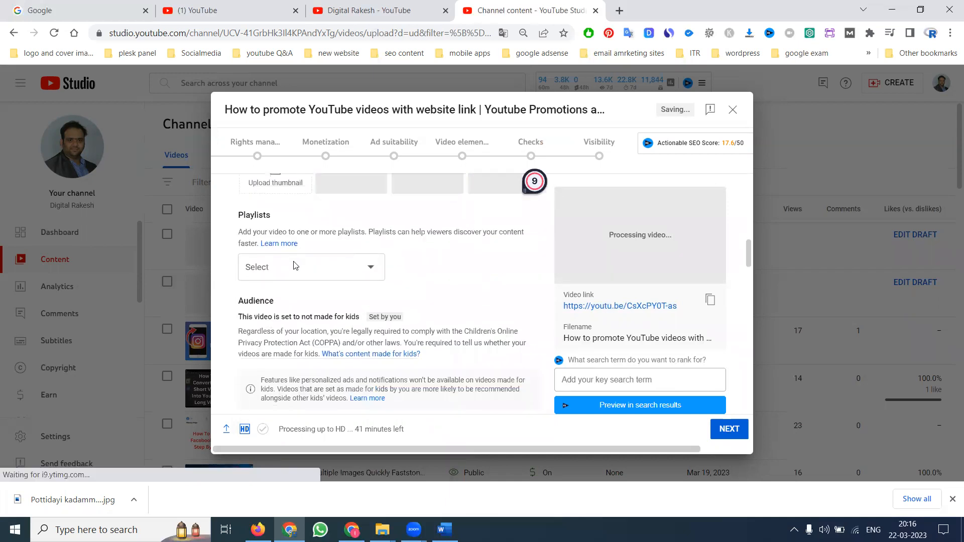
pyautogui.click(292, 249)
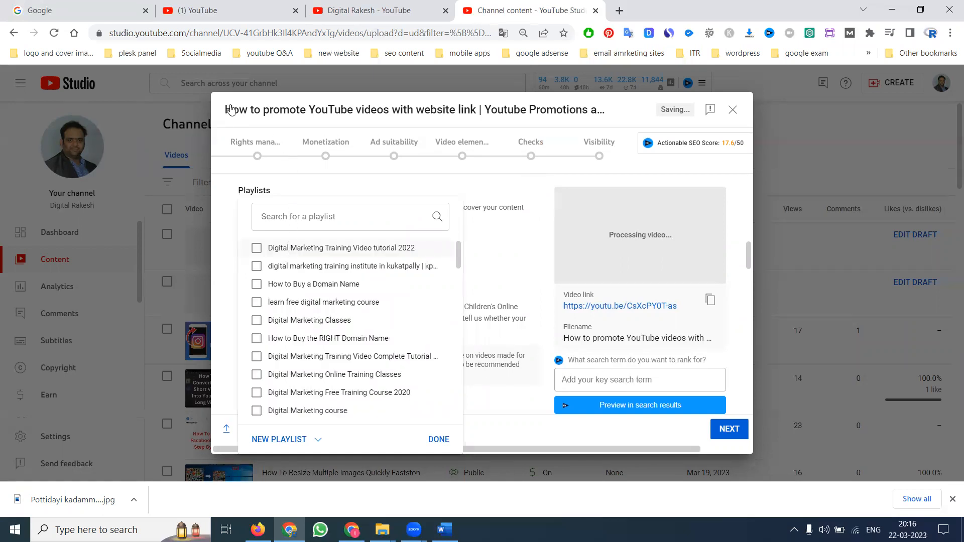
pyautogui.click(482, 297)
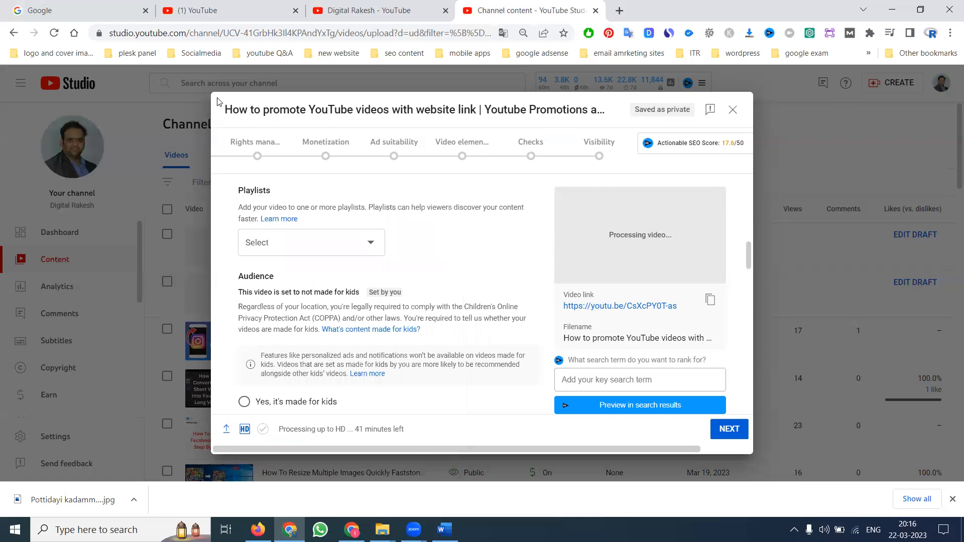
# Step: Search YouTube for "How to promote YouTube videos with website link" and copy "Secret Websites To Promote Your YouTube Channel For Free" from a result's title
pyautogui.moveTo(236, 108); pyautogui.dragTo(475, 107)
pyautogui.hotkey('ctrl', 'c')
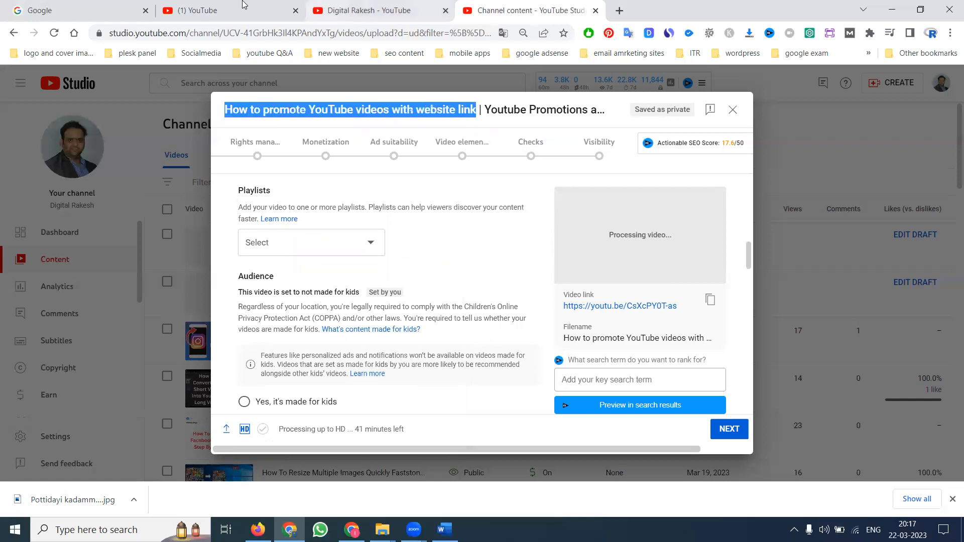
pyautogui.click(266, 11)
pyautogui.click(329, 81)
pyautogui.hotkey('ctrl', 'v')
pyautogui.press('Return')
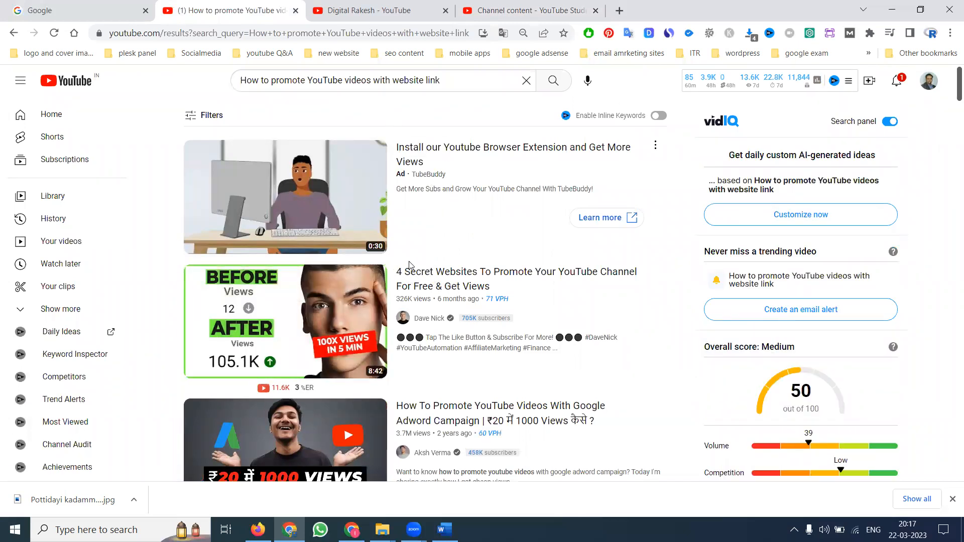
pyautogui.moveTo(405, 272); pyautogui.dragTo(434, 291)
pyautogui.hotkey('ctrl', 'c')
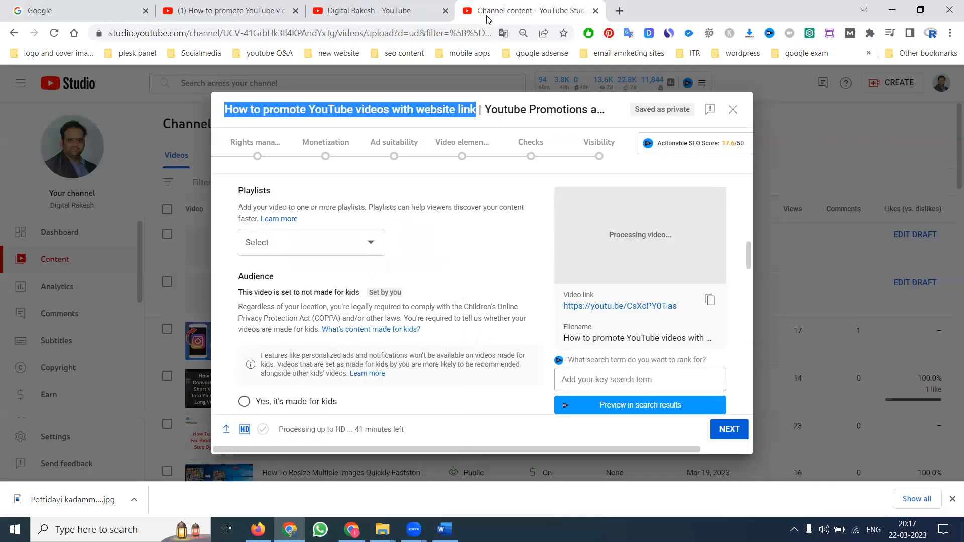
# Step: Create a public playlist for the draft video, using "Secret Websites To Promote Your YouTube Channel For Free" as both title and description
pyautogui.click(528, 10)
pyautogui.click(291, 245)
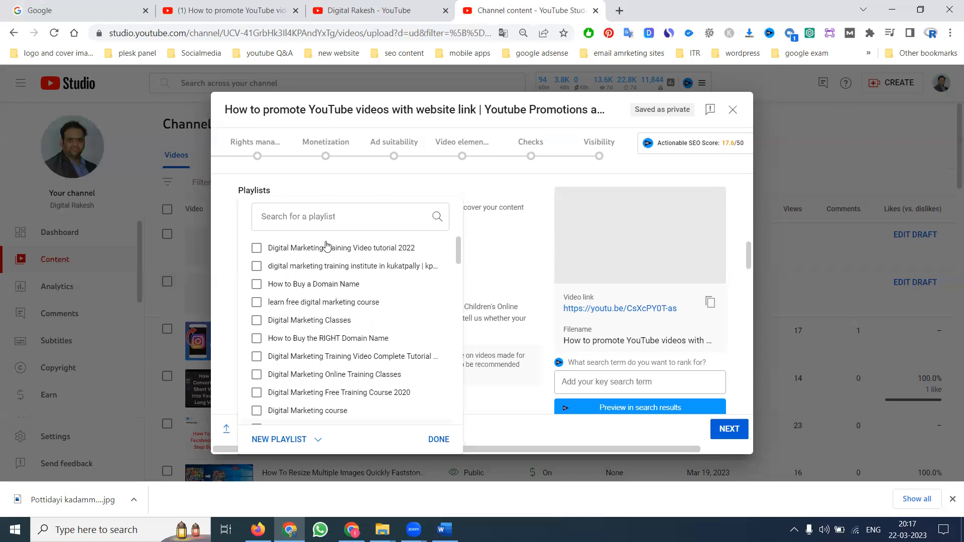
pyautogui.click(281, 439)
pyautogui.click(314, 401)
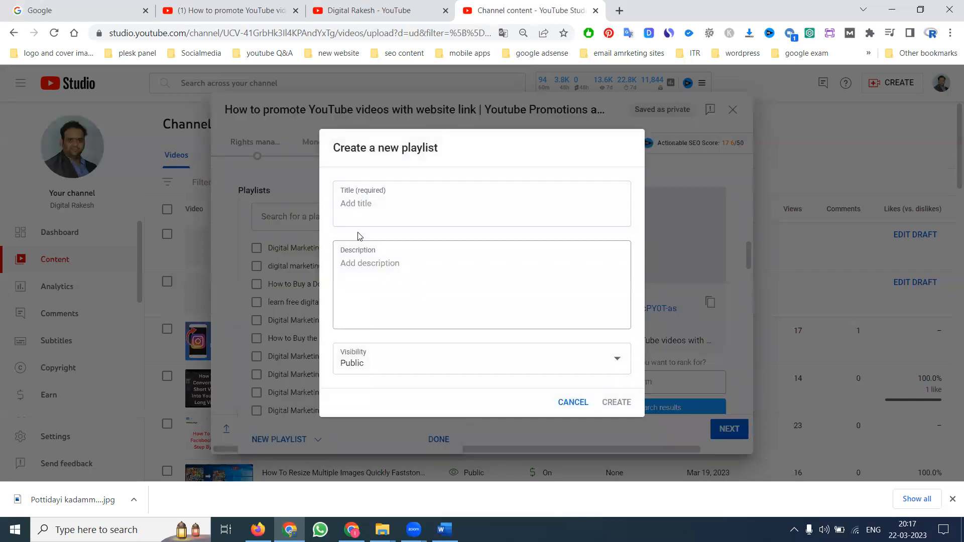
pyautogui.click(366, 204)
pyautogui.hotkey('ctrl', 'v')
pyautogui.click(376, 263)
pyautogui.hotkey('ctrl', 'v')
pyautogui.click(622, 405)
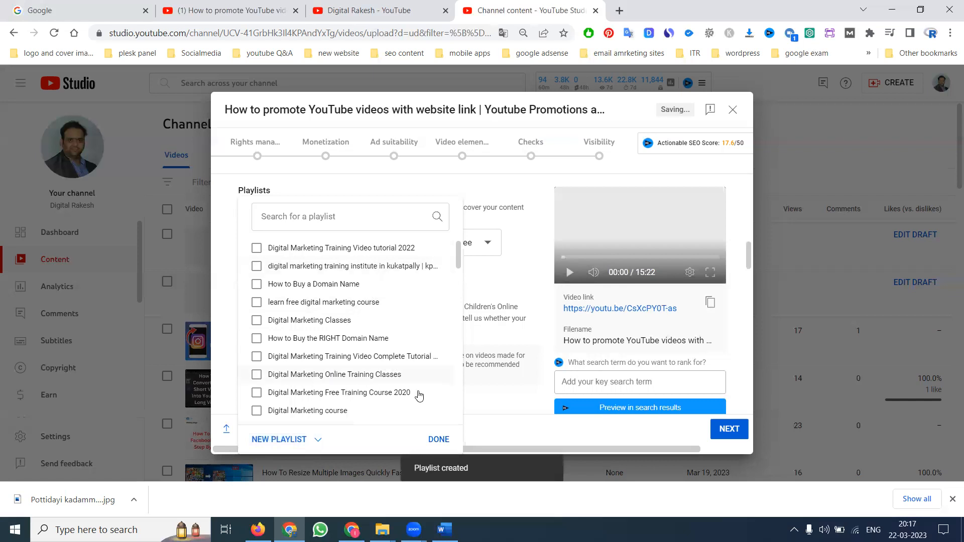
pyautogui.click(435, 441)
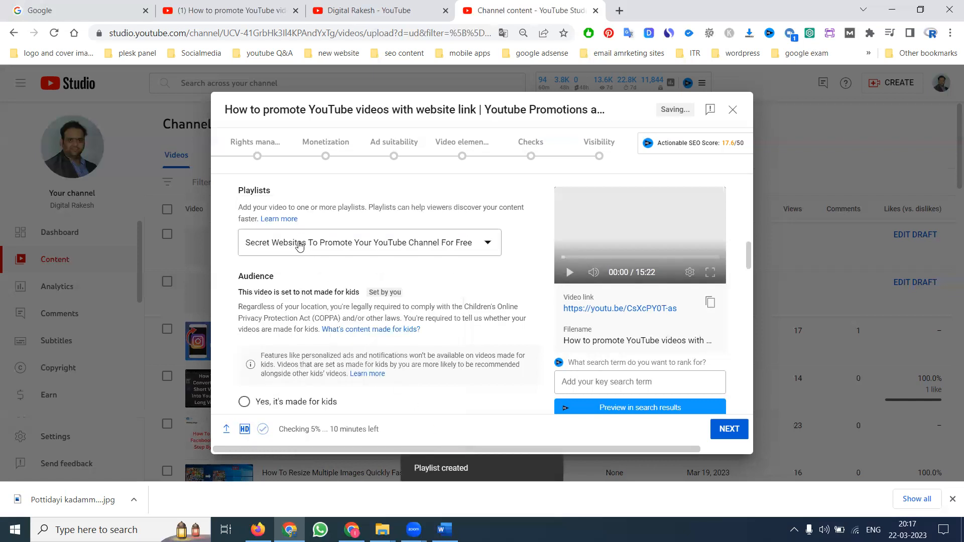
# Step: Filter the playlists by "youtube" and add the video to "youtube seo tutorial 2022" and one more YouTube playlist further down
pyautogui.click(299, 245)
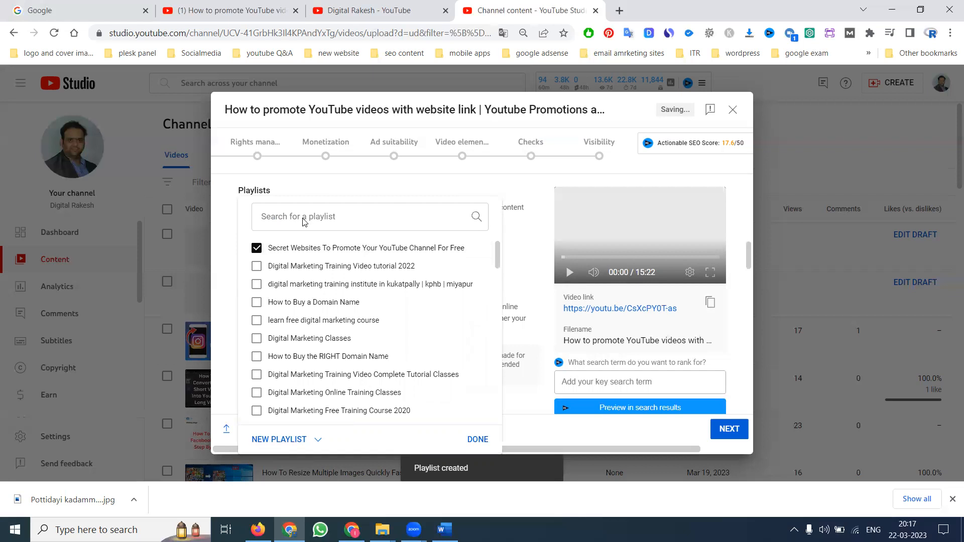
pyautogui.click(303, 217)
pyautogui.write('youtube')
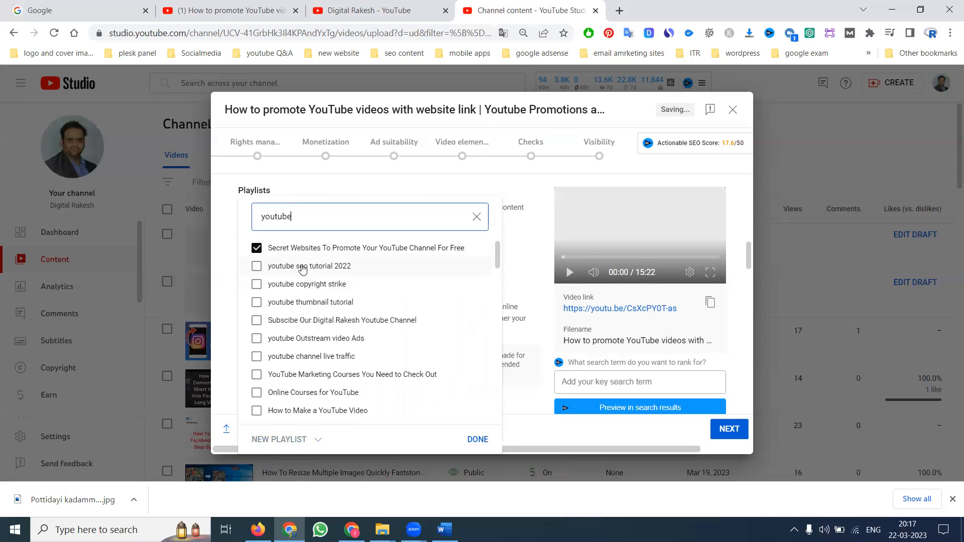
pyautogui.click(302, 267)
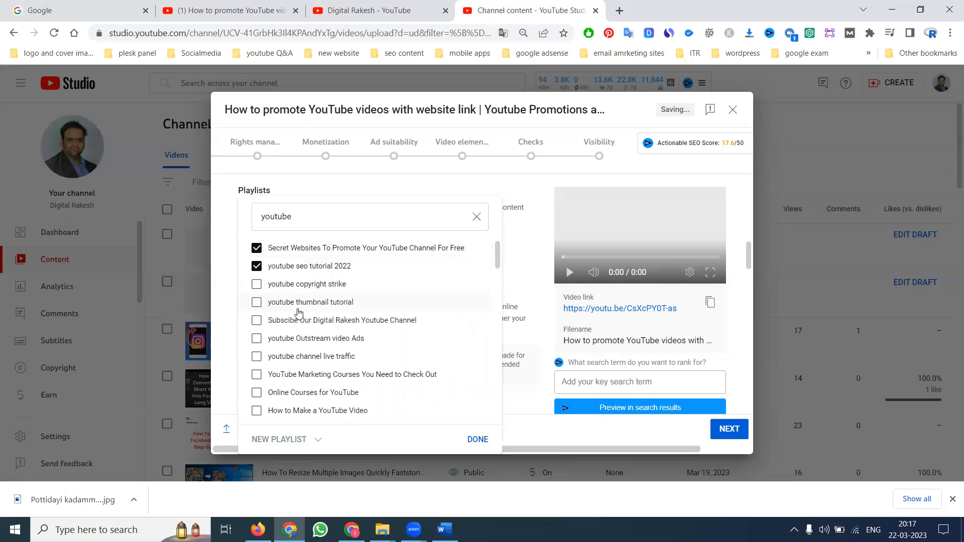
pyautogui.scroll(-3, 302, 352)
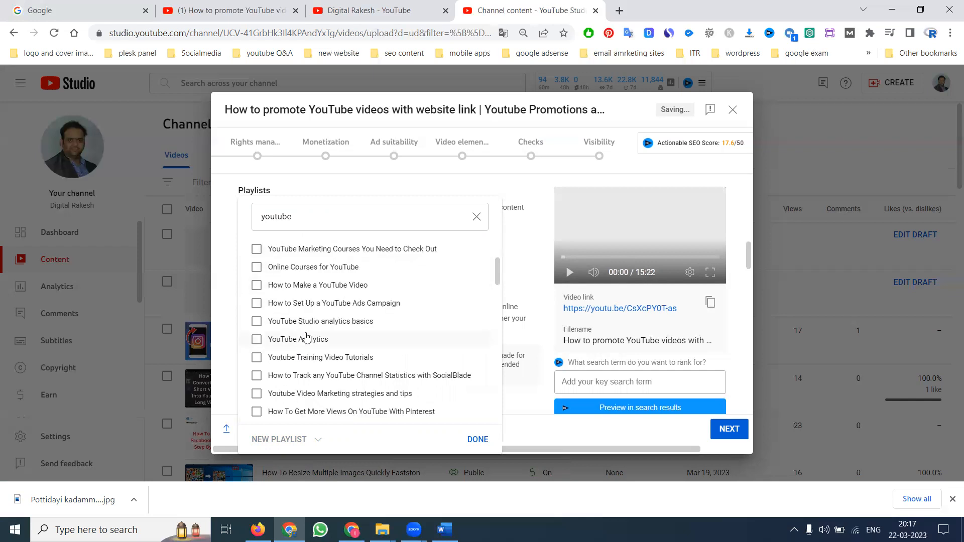
pyautogui.scroll(-1, 306, 332)
pyautogui.click(306, 329)
# Step: Filter the playlists by "digital" and select the first ten, from "Digital Marketing Training Video tutorial 2022" to "digital marketing tutorials 2020"
pyautogui.doubleClick(308, 219)
pyautogui.write('digital')
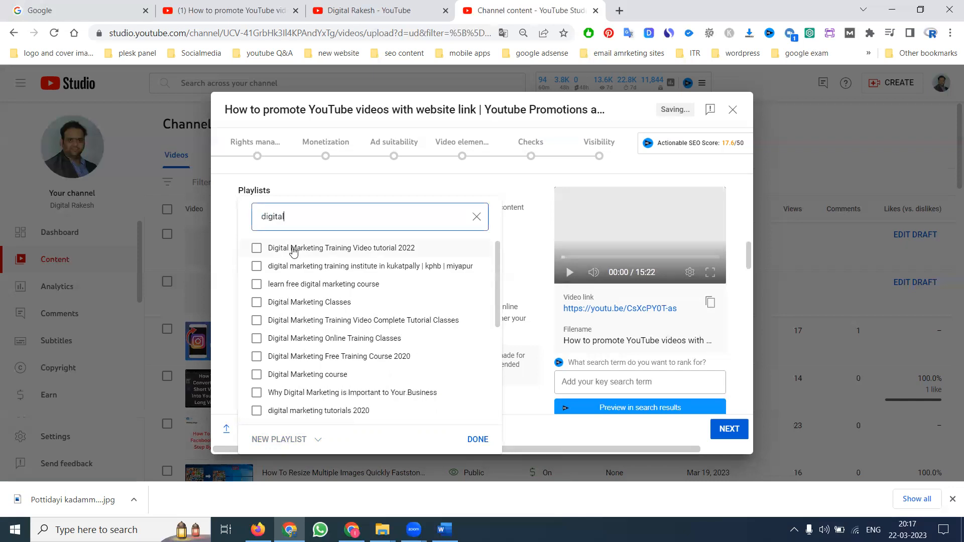
pyautogui.click(294, 250)
pyautogui.click(287, 267)
pyautogui.click(284, 285)
pyautogui.click(277, 303)
pyautogui.click(279, 322)
pyautogui.click(277, 340)
pyautogui.click(282, 375)
pyautogui.click(285, 359)
pyautogui.click(284, 394)
pyautogui.click(284, 410)
# Step: Select all remaining "digital" playlists, from "Digital marketing internships" to "Digital Marketing", and apply the playlist selection
pyautogui.scroll(-2, 301, 377)
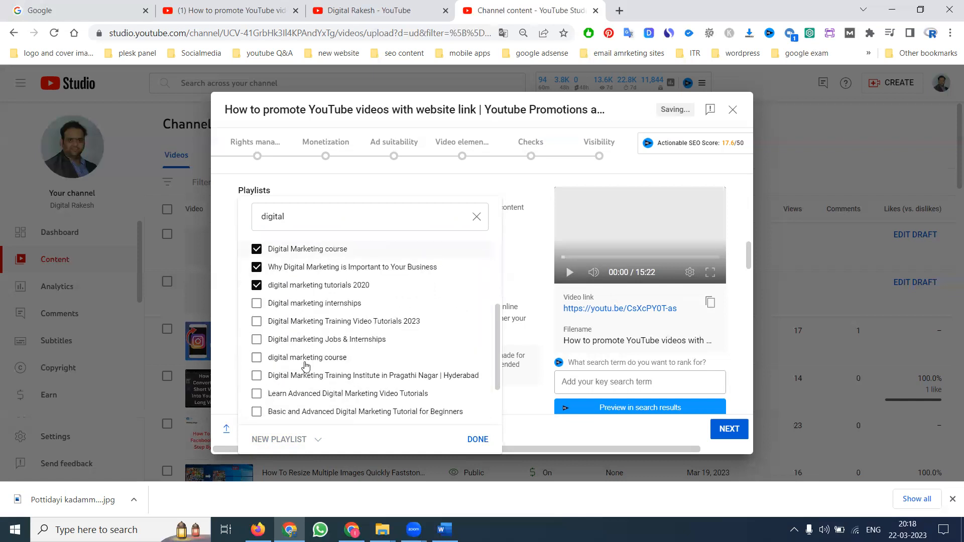
pyautogui.scroll(1, 292, 305)
pyautogui.click(289, 327)
pyautogui.click(286, 348)
pyautogui.scroll(-1, 285, 348)
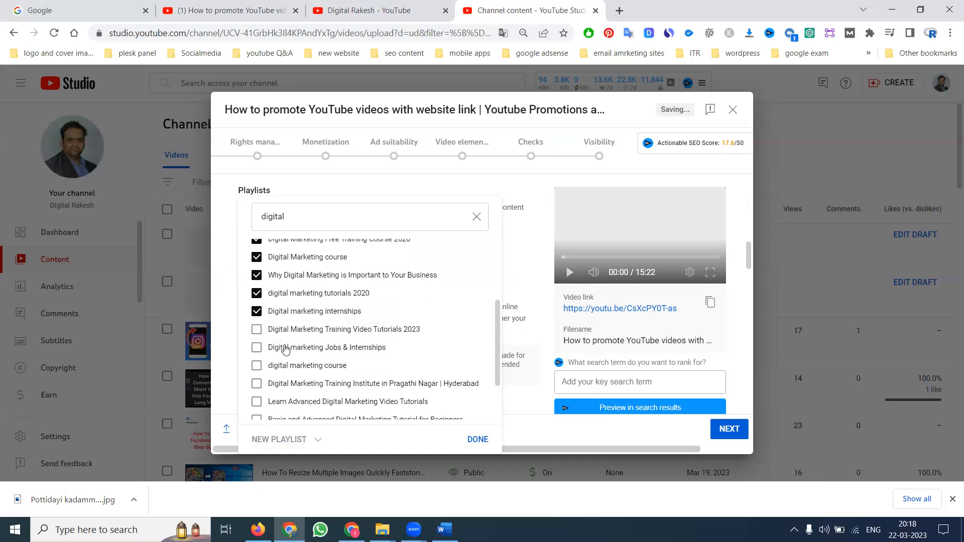
pyautogui.click(286, 364)
pyautogui.scroll(-2, 286, 364)
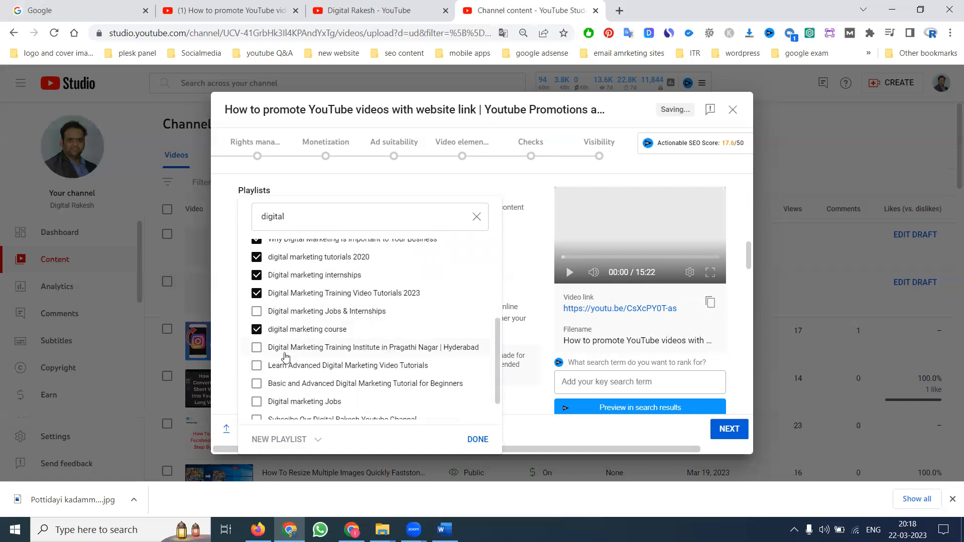
pyautogui.scroll(1, 284, 324)
pyautogui.click(284, 326)
pyautogui.scroll(-2, 284, 370)
pyautogui.click(293, 341)
pyautogui.scroll(1, 288, 329)
pyautogui.click(287, 329)
pyautogui.click(289, 370)
pyautogui.scroll(-1, 290, 370)
pyautogui.click(290, 377)
pyautogui.click(287, 394)
pyautogui.click(302, 411)
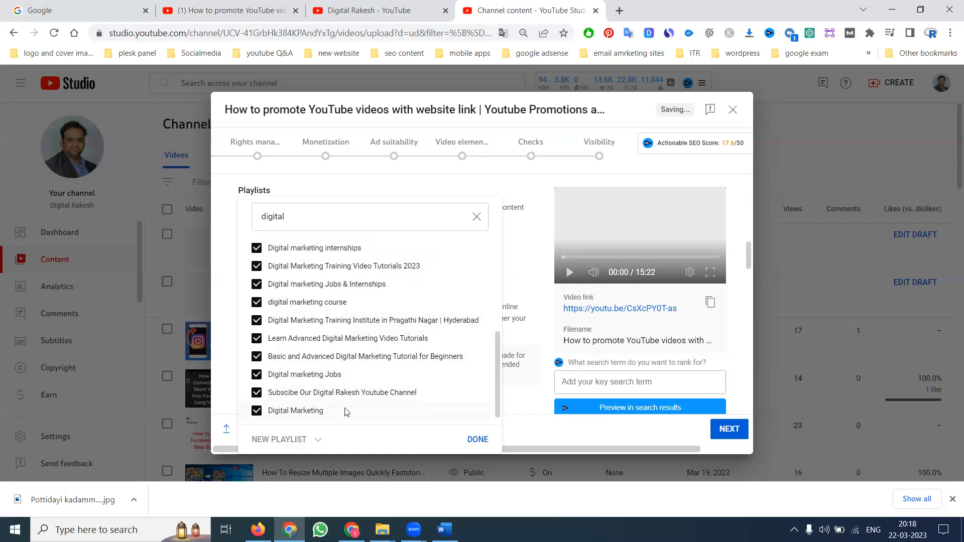
pyautogui.click(475, 440)
# Step: Copy the full video title and add it as a new tag after the existing tags
pyautogui.doubleClick(381, 110)
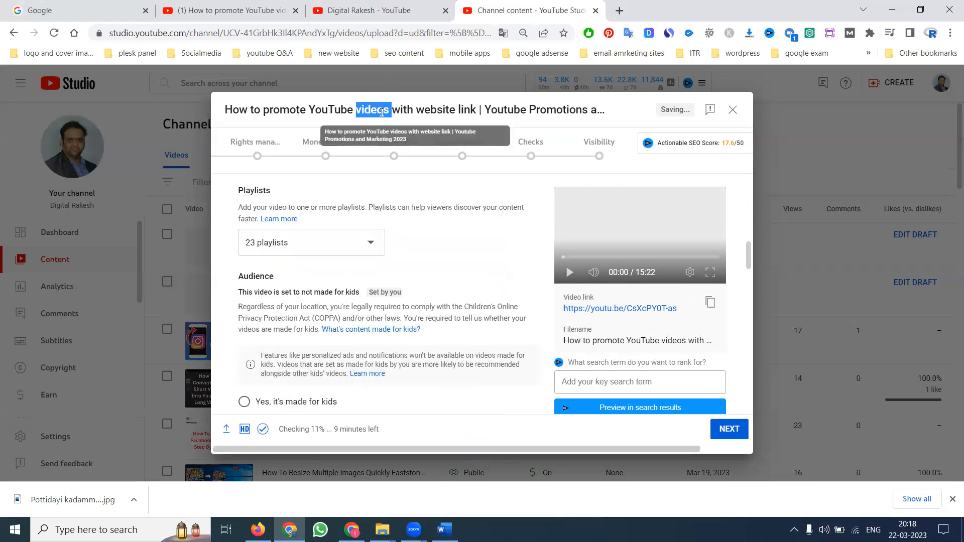
pyautogui.tripleClick(382, 111)
pyautogui.scroll(-10, 380, 189)
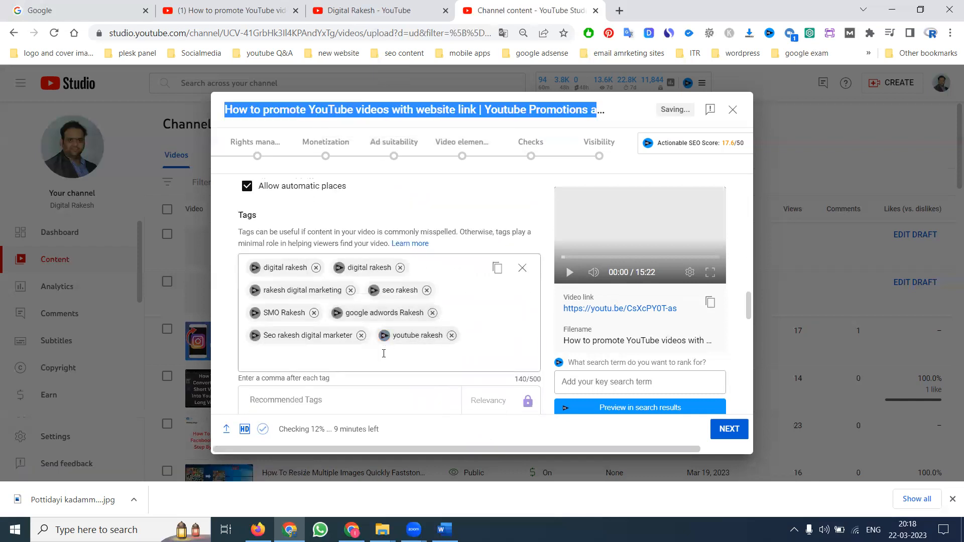
pyautogui.click(385, 353)
pyautogui.hotkey('ctrl', 'v')
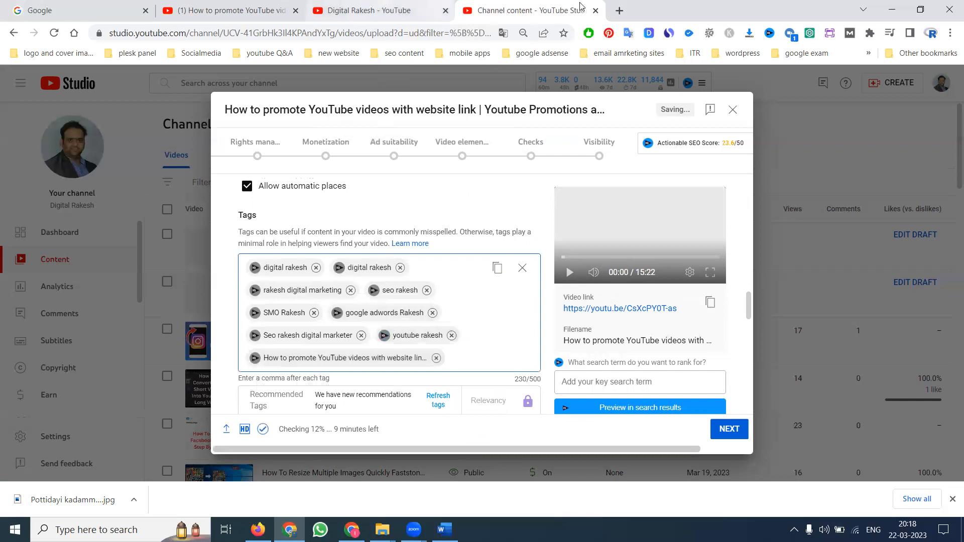
# Step: Open vidiq.com in a new browser tab and return to the YouTube Studio draft
pyautogui.click(619, 11)
pyautogui.write('vidiq')
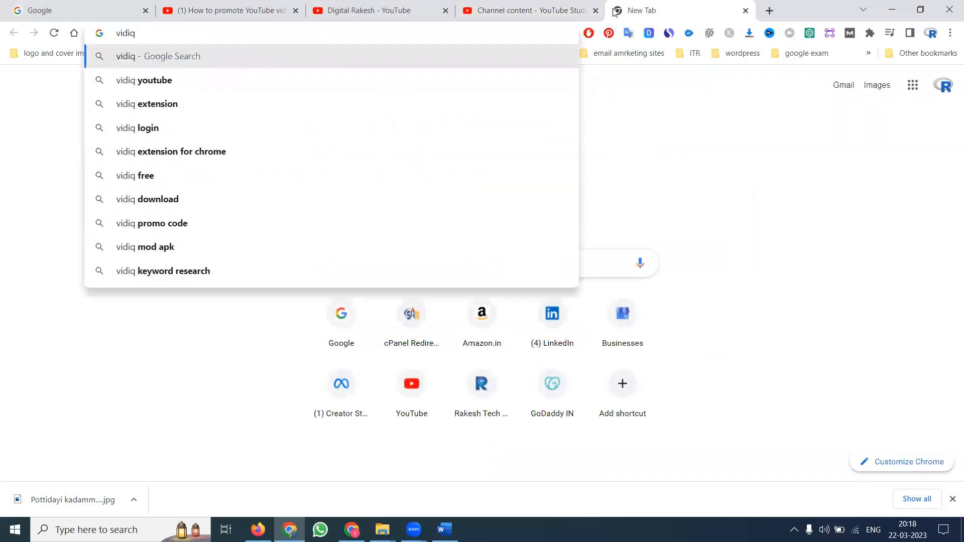
pyautogui.hotkey('ctrl', 'Return')
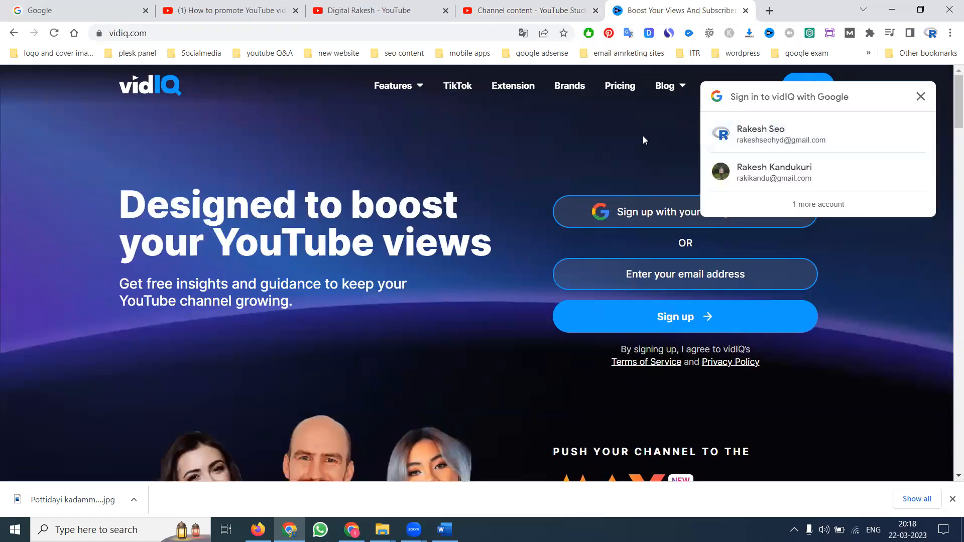
pyautogui.click(387, 4)
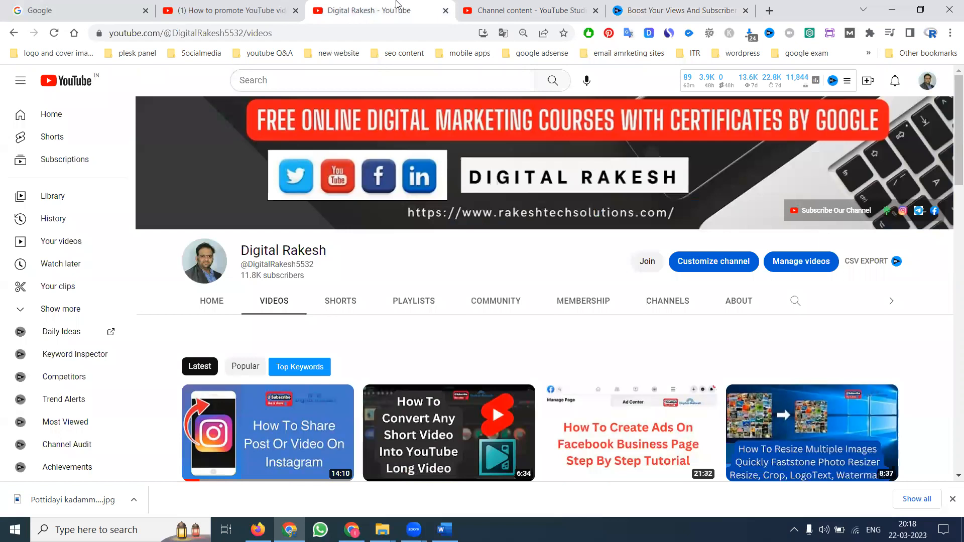
pyautogui.click(482, 9)
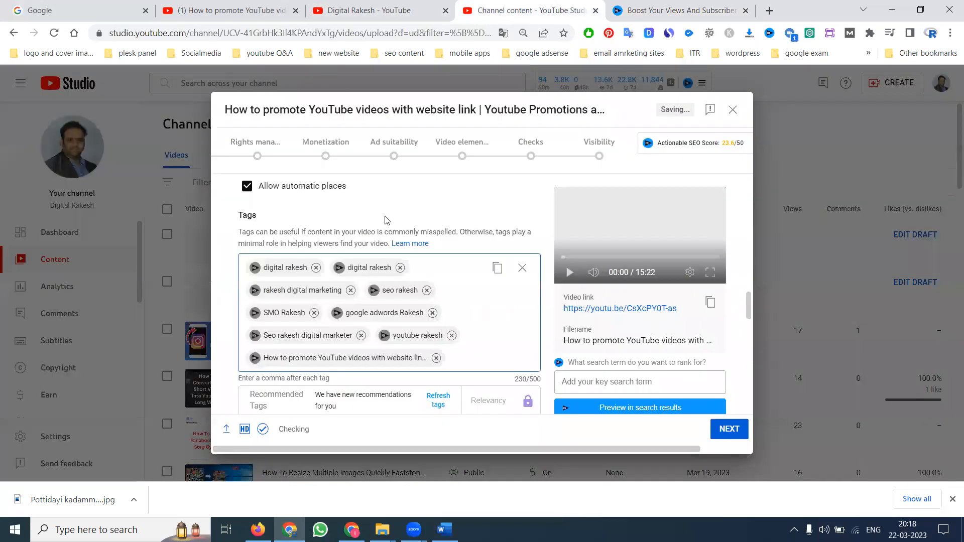
# Step: Copy "How to promote YouTube videos with website link" and "How to promote YouTube videos" from the title and add each as a tag
pyautogui.moveTo(226, 108); pyautogui.dragTo(478, 108)
pyautogui.hotkey('ctrl', 'c')
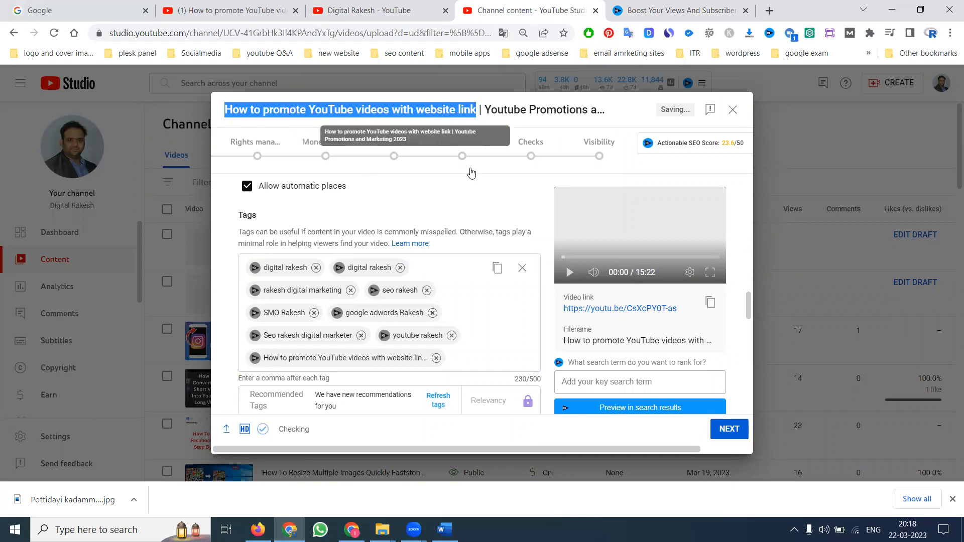
pyautogui.click(475, 358)
pyautogui.hotkey('ctrl', 'v')
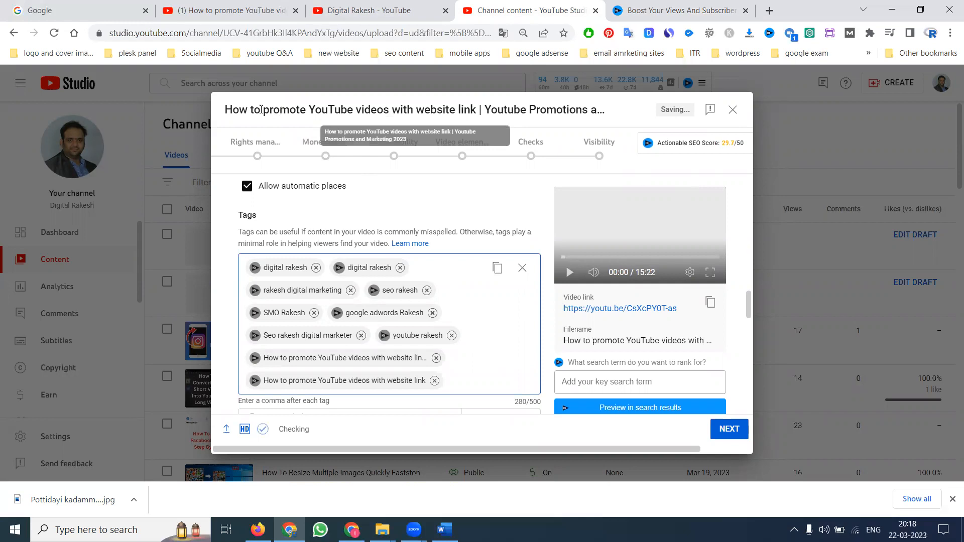
pyautogui.moveTo(225, 106); pyautogui.dragTo(388, 107)
pyautogui.hotkey('ctrl', 'c')
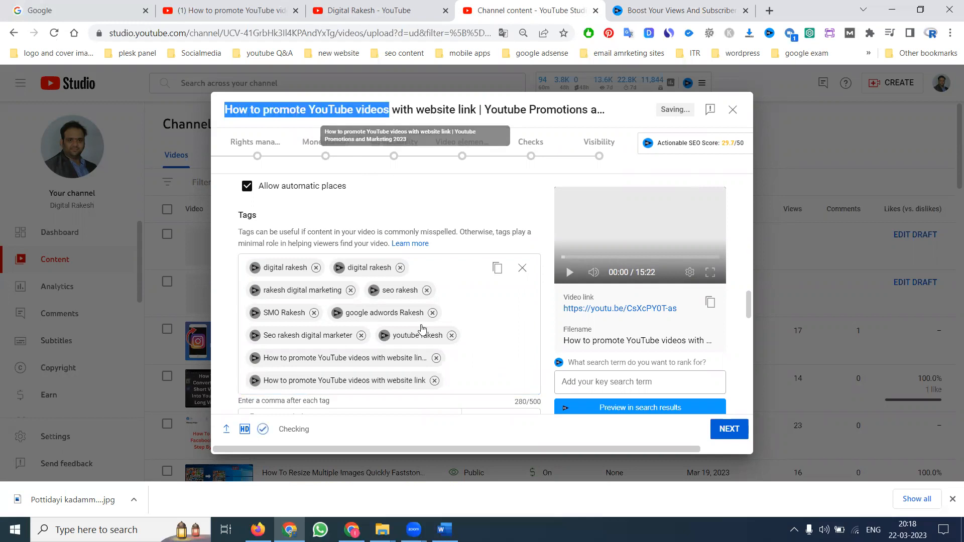
pyautogui.click(450, 381)
pyautogui.hotkey('ctrl', 'v')
# Step: Add the tags "promote YouTube video" (copied from the title), "youtube" and "website" to the video
pyautogui.moveTo(385, 108); pyautogui.dragTo(267, 121)
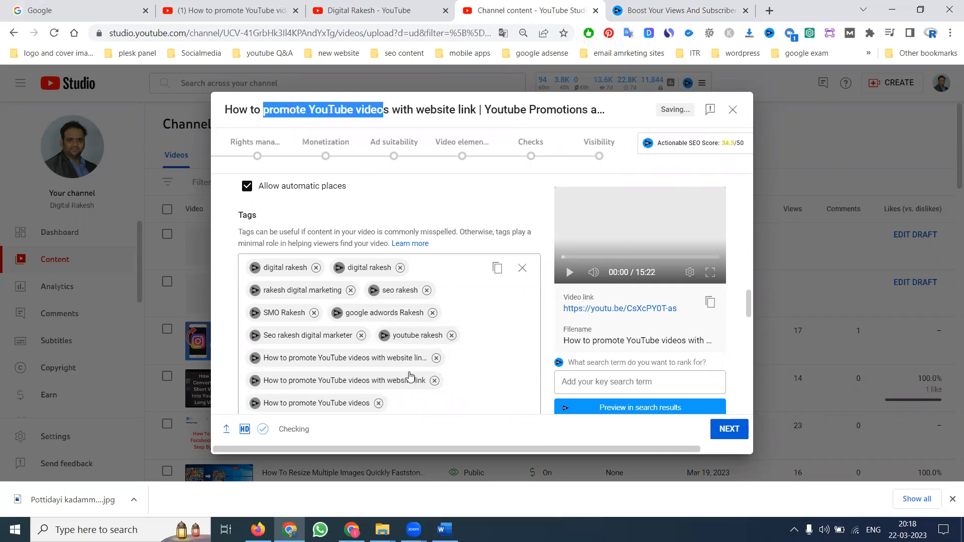
pyautogui.click(423, 407)
pyautogui.hotkey('ctrl', 'v')
pyautogui.press('Return')
pyautogui.write('youtube')
pyautogui.press('Return')
pyautogui.write('website')
pyautogui.press('Return')
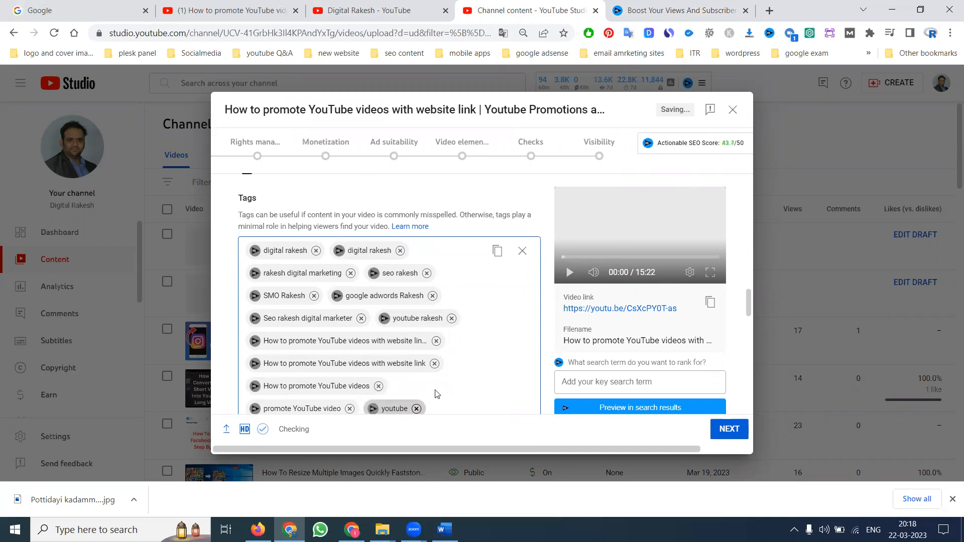
pyautogui.scroll(-3, 470, 301)
pyautogui.click(473, 307)
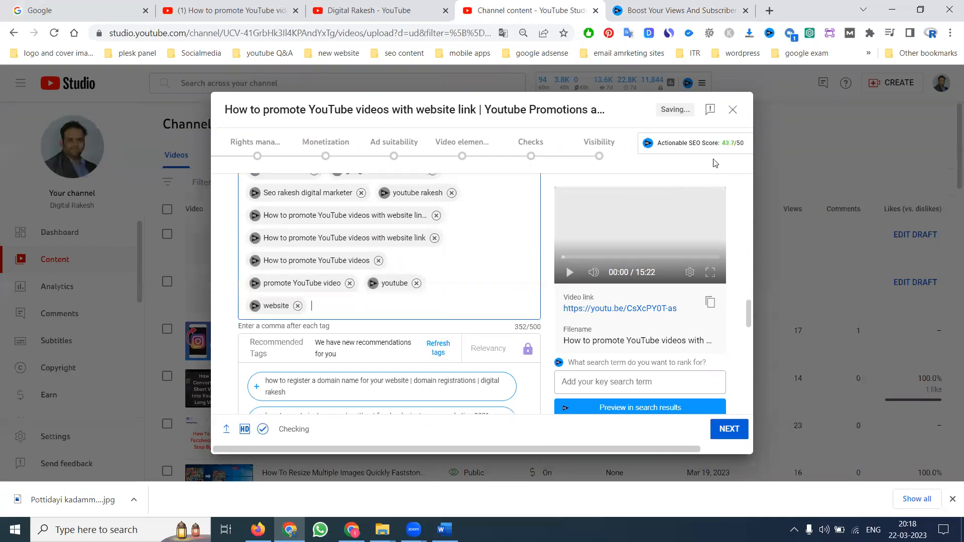
# Step: Set the video's recording date to Mar 22, 2023
pyautogui.scroll(-6, 430, 214)
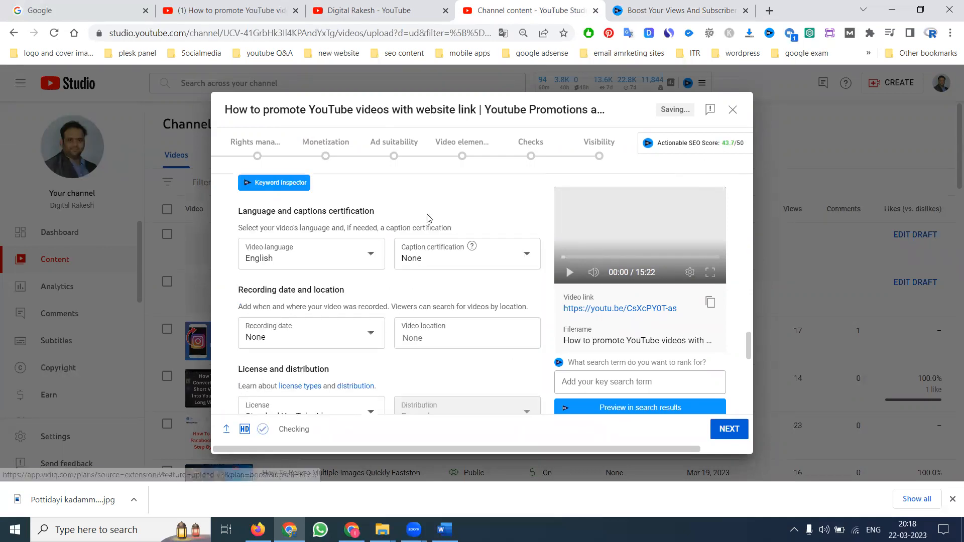
pyautogui.click(315, 337)
pyautogui.click(314, 292)
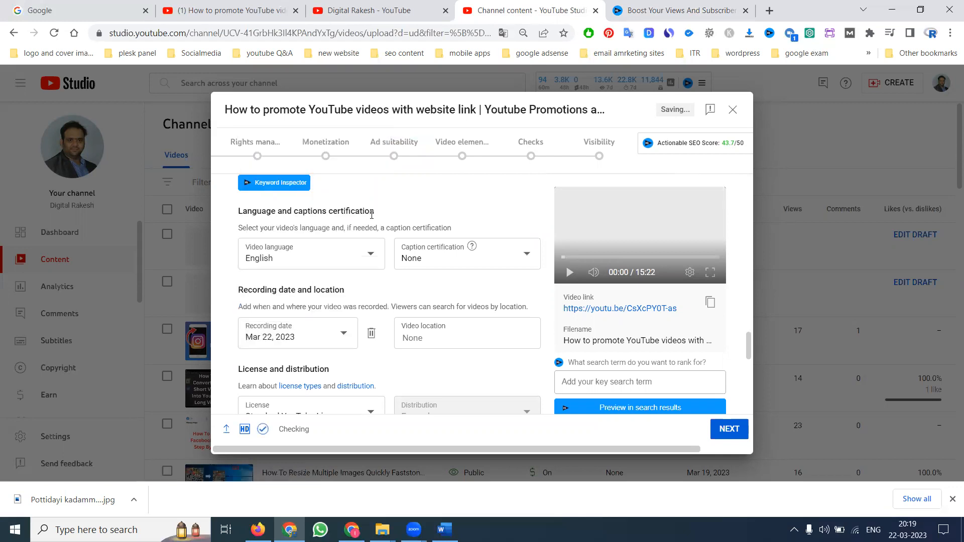
# Step: Review the draft's remaining details, from the comment settings back up to the description and thumbnail sections
pyautogui.scroll(-15, 380, 219)
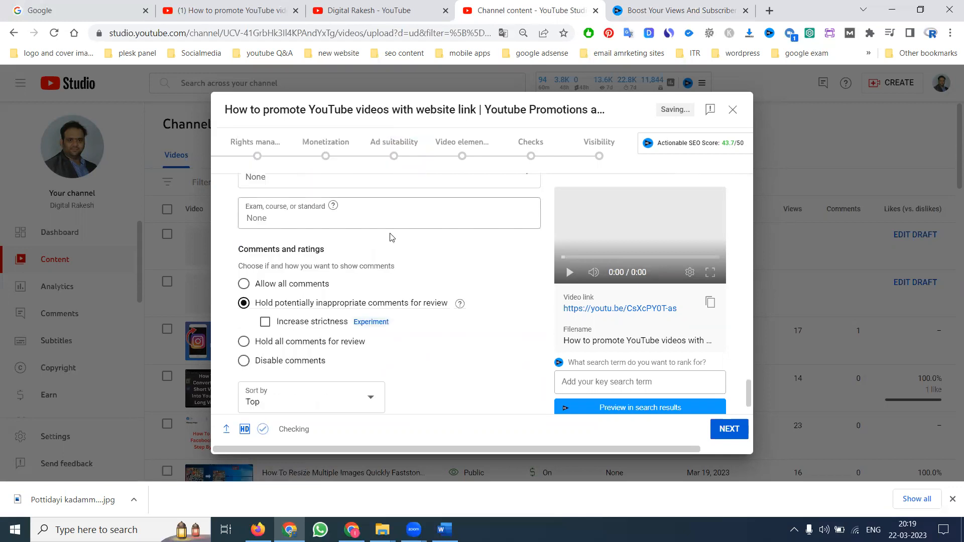
pyautogui.scroll(8, 281, 246)
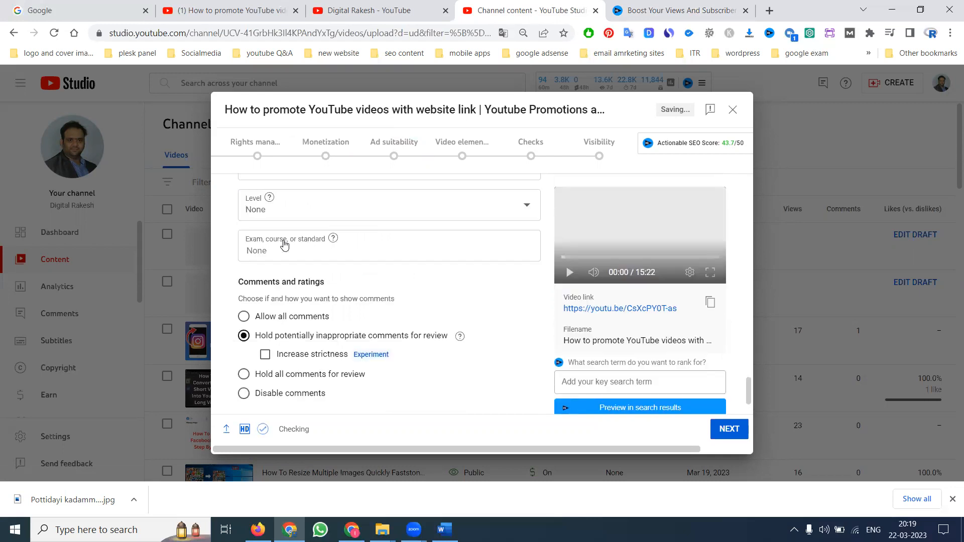
pyautogui.scroll(15, 284, 245)
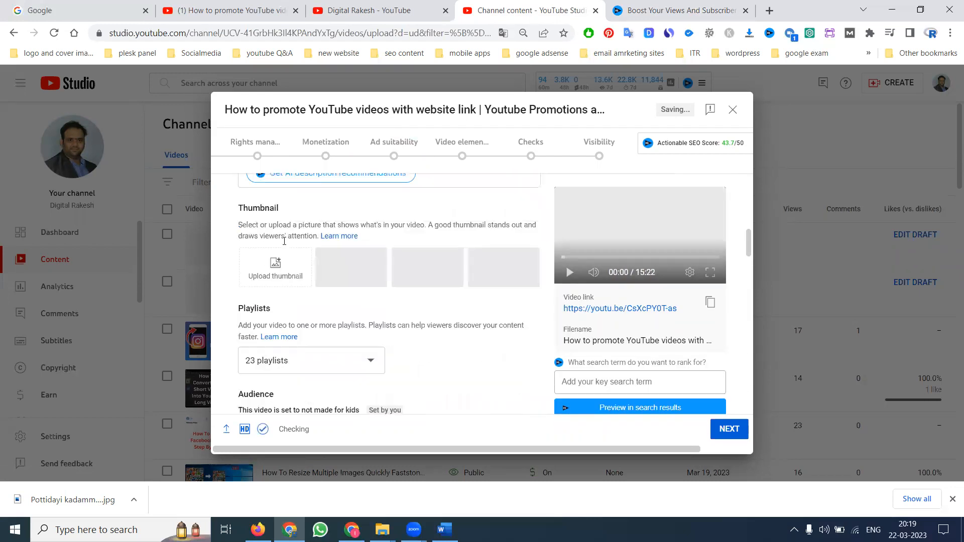
pyautogui.scroll(6, 284, 241)
pyautogui.scroll(-5, 285, 241)
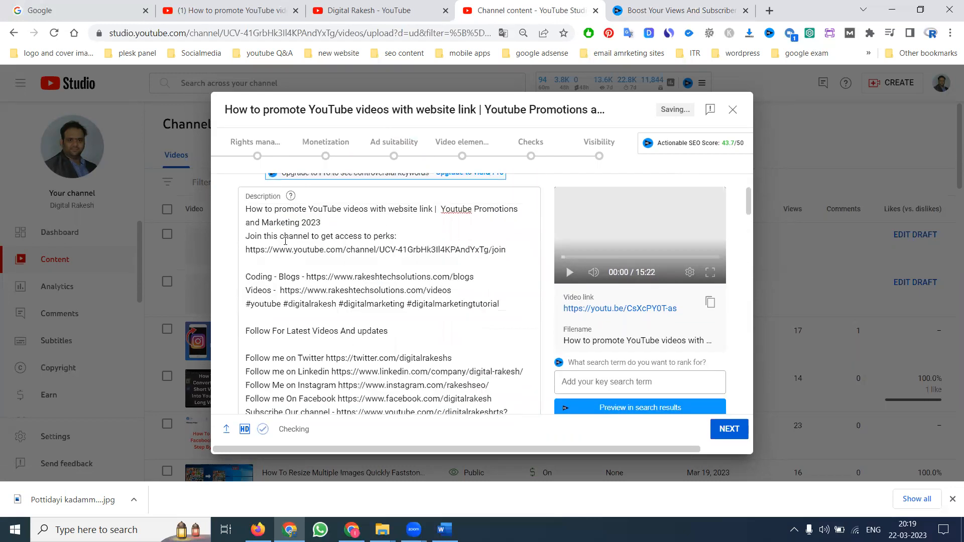
pyautogui.scroll(-6, 285, 241)
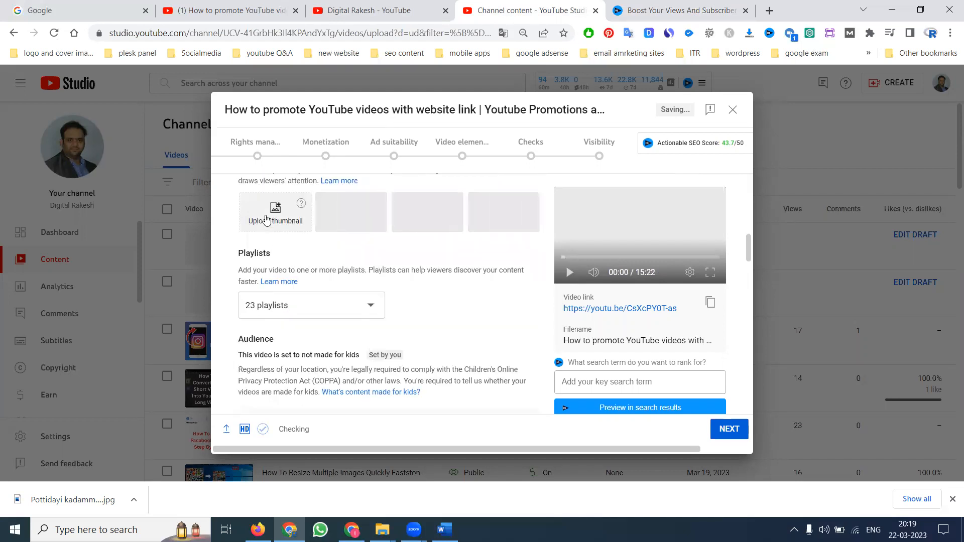
# Step: Open Canva in a new browser tab and create a blank YouTube Thumbnail design
pyautogui.click(770, 10)
pyautogui.write('ca')
pyautogui.press('Return')
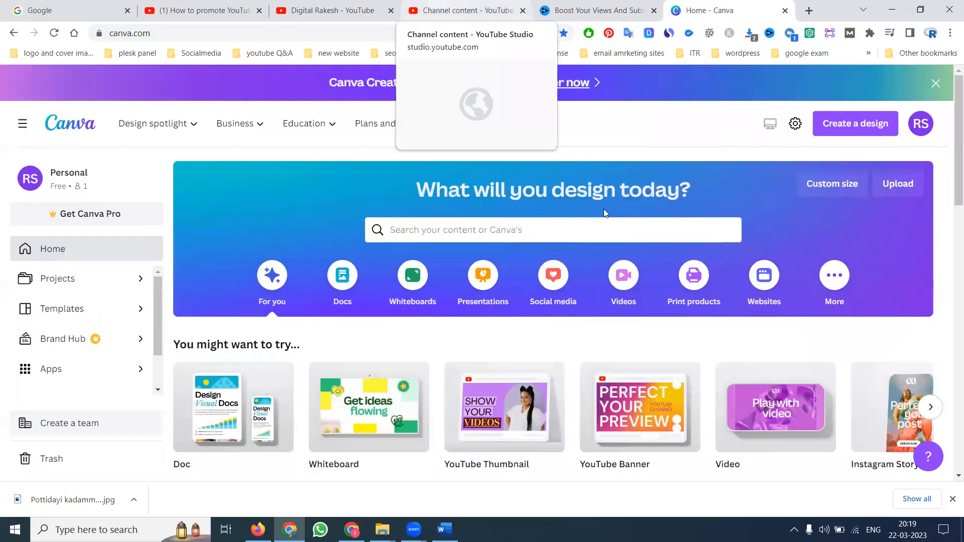
pyautogui.scroll(-3, 605, 214)
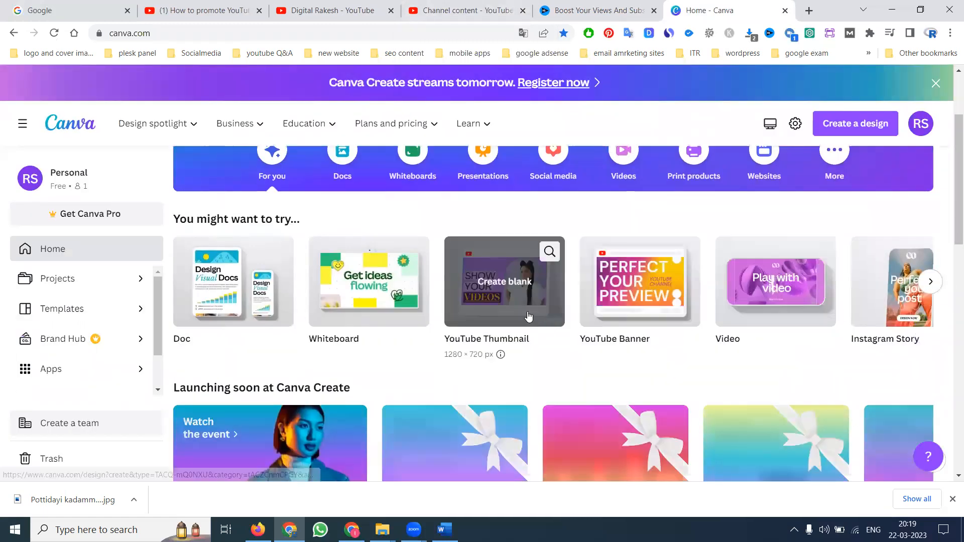
pyautogui.click(528, 316)
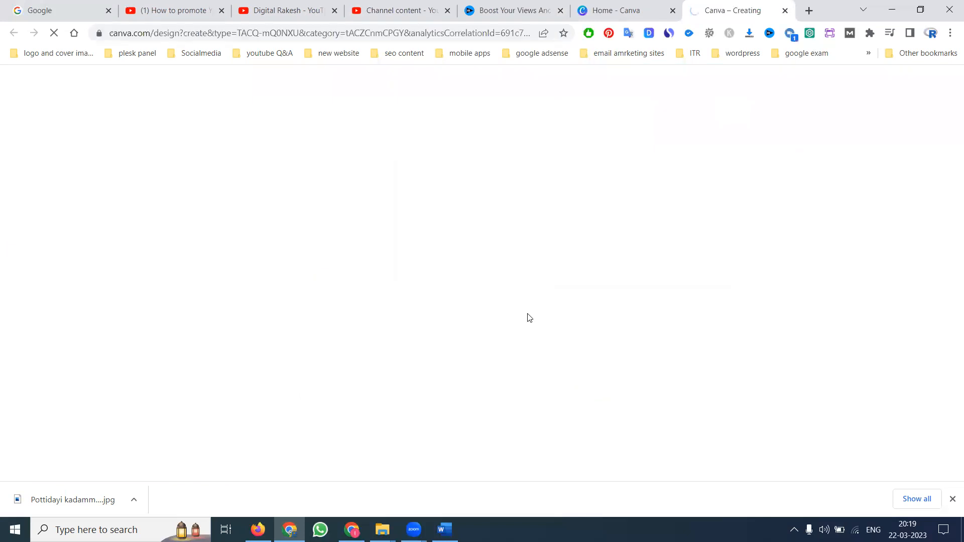
# Step: Return to the YouTube Studio draft and review its thumbnail, tags, language and recording date sections
pyautogui.click(409, 7)
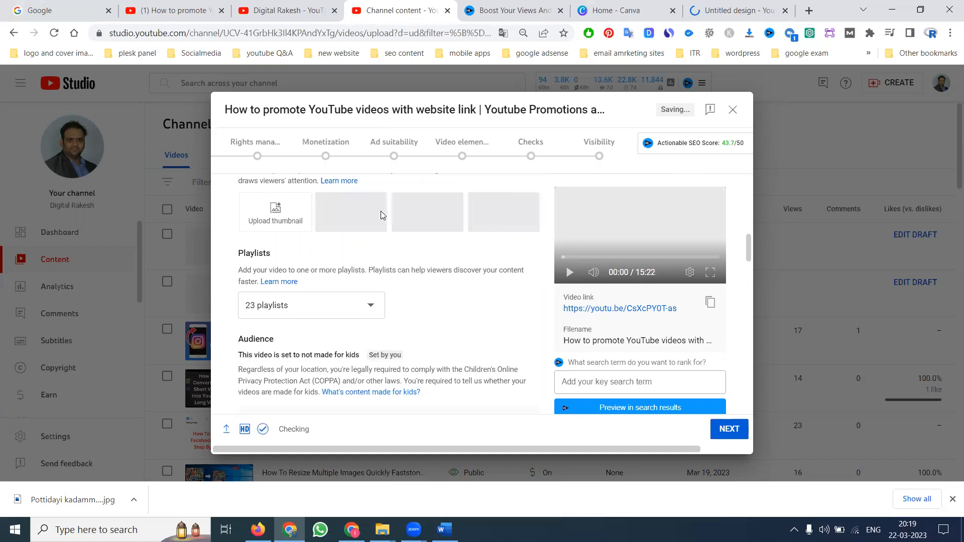
pyautogui.click(256, 5)
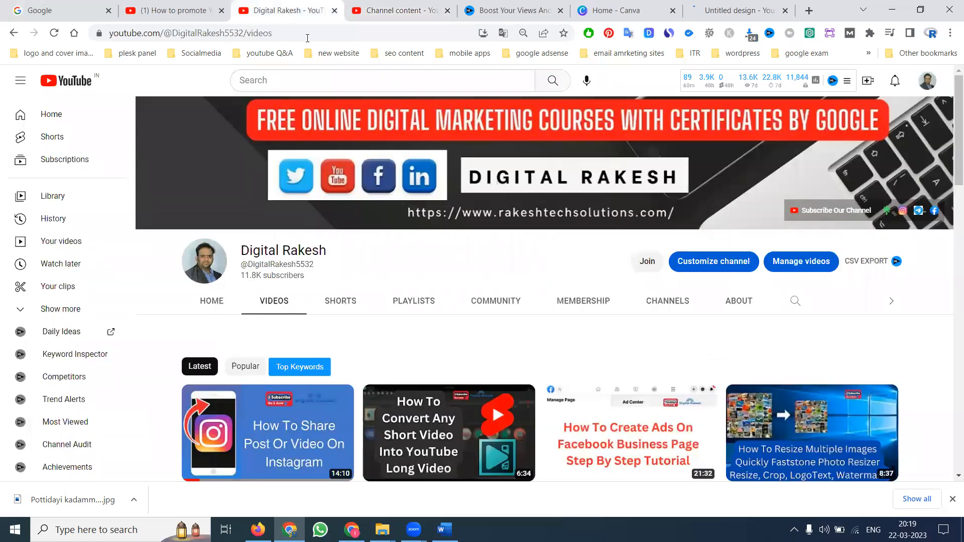
pyautogui.click(427, 7)
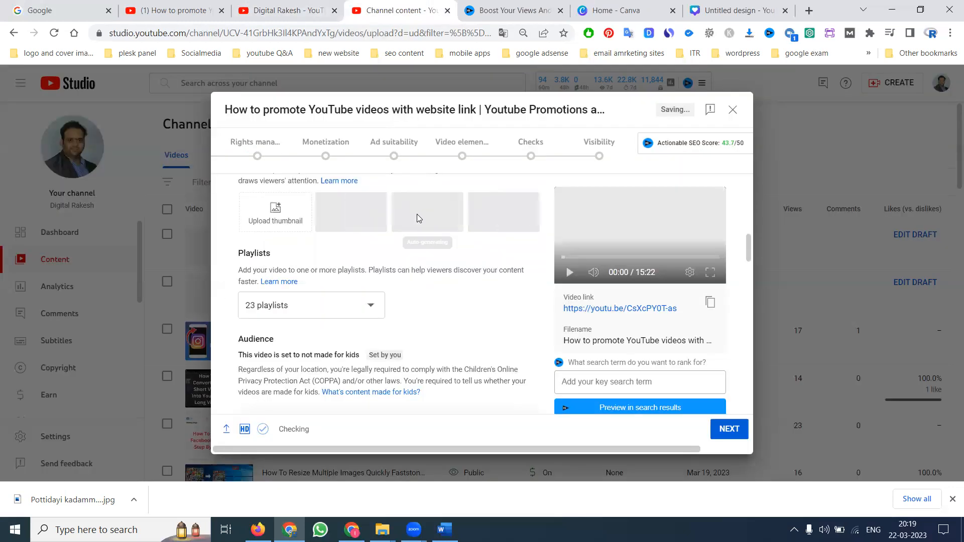
pyautogui.scroll(-5, 417, 214)
pyautogui.scroll(-15, 395, 203)
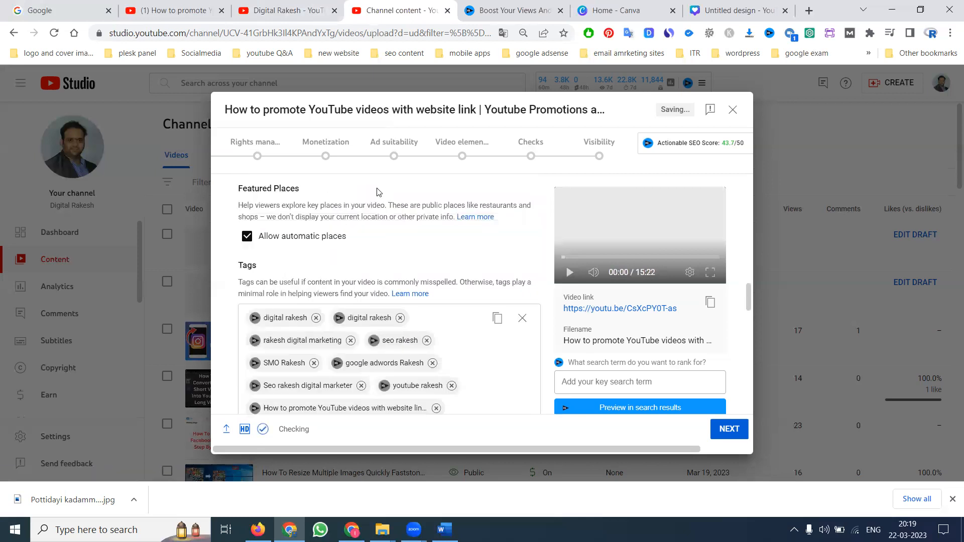
pyautogui.scroll(-8, 378, 192)
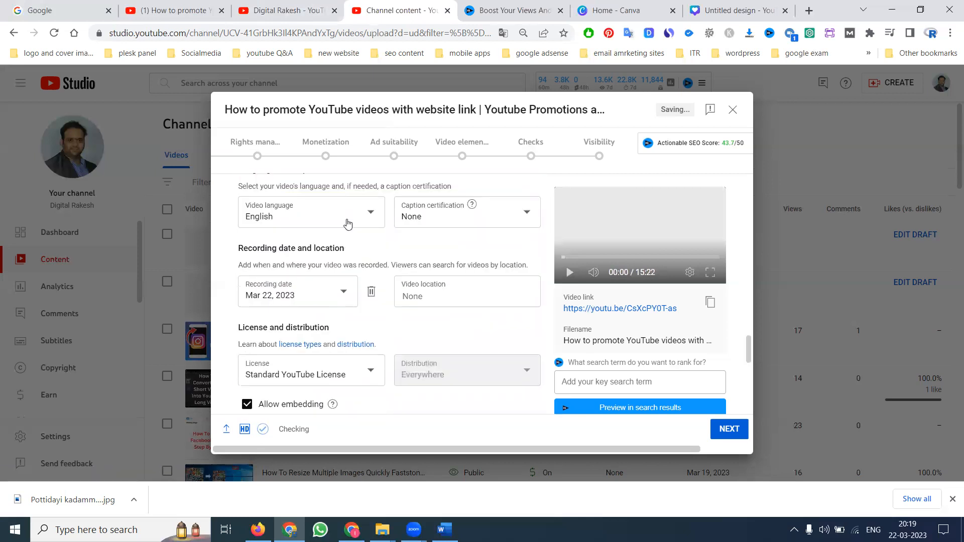
pyautogui.scroll(4, 266, 284)
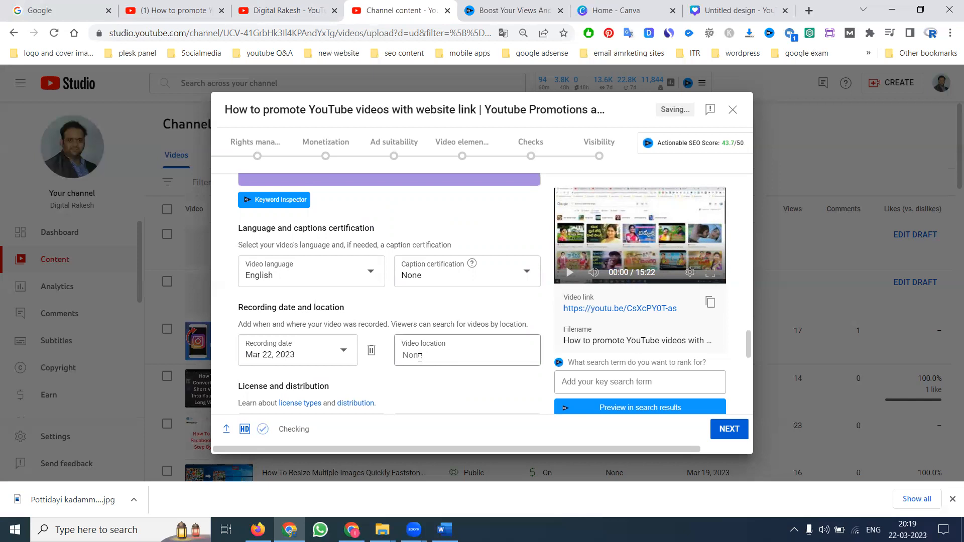
# Step: Proceed to Rights management and copy the asset title into the asset description and the notes
pyautogui.click(729, 429)
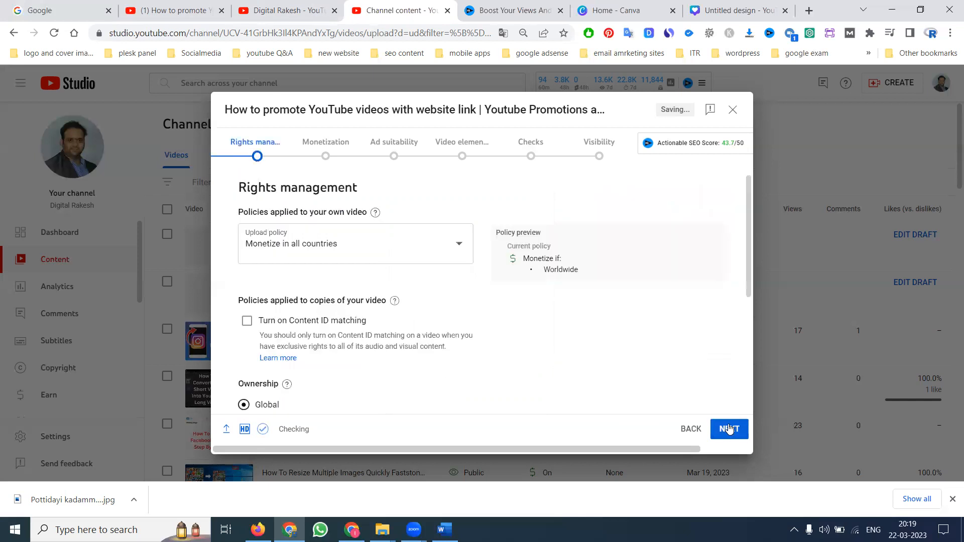
pyautogui.scroll(-2, 440, 288)
pyautogui.scroll(-1, 440, 288)
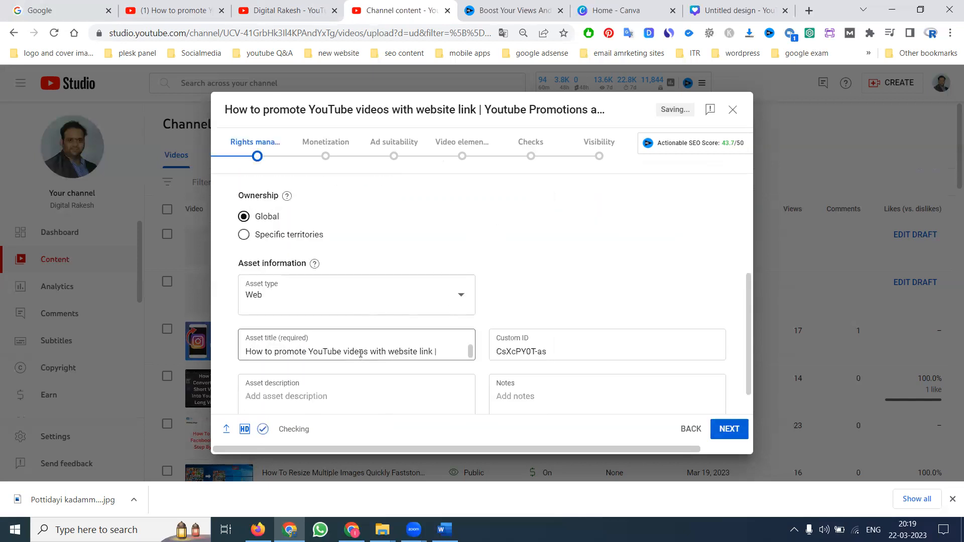
pyautogui.tripleClick(361, 354)
pyautogui.hotkey('ctrl', 'c')
pyautogui.click(364, 378)
pyautogui.hotkey('ctrl', 'v')
pyautogui.click(556, 394)
pyautogui.hotkey('ctrl', 'v')
pyautogui.scroll(3, 468, 293)
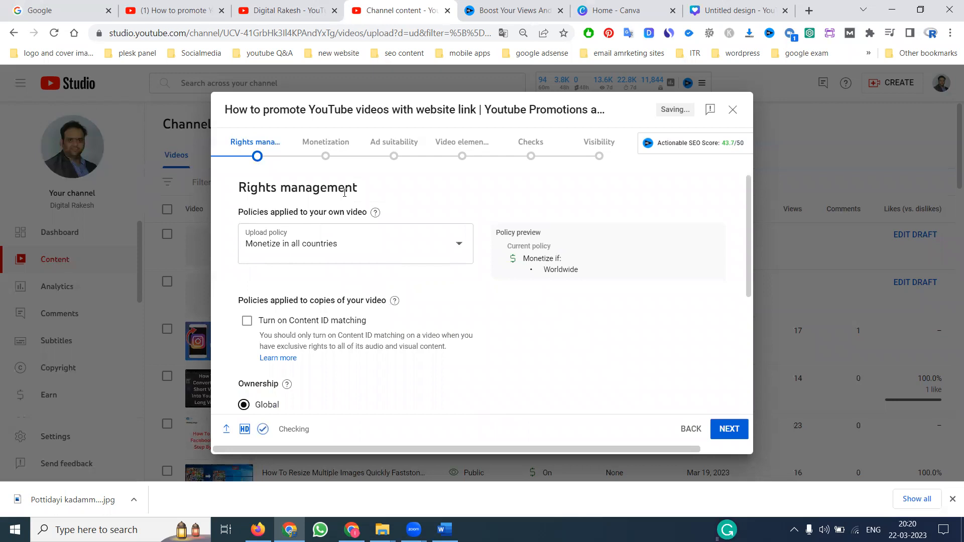
# Step: Toggle Content ID matching on and back off, and proceed to the Monetization settings
pyautogui.click(300, 321)
pyautogui.click(300, 321)
pyautogui.click(727, 430)
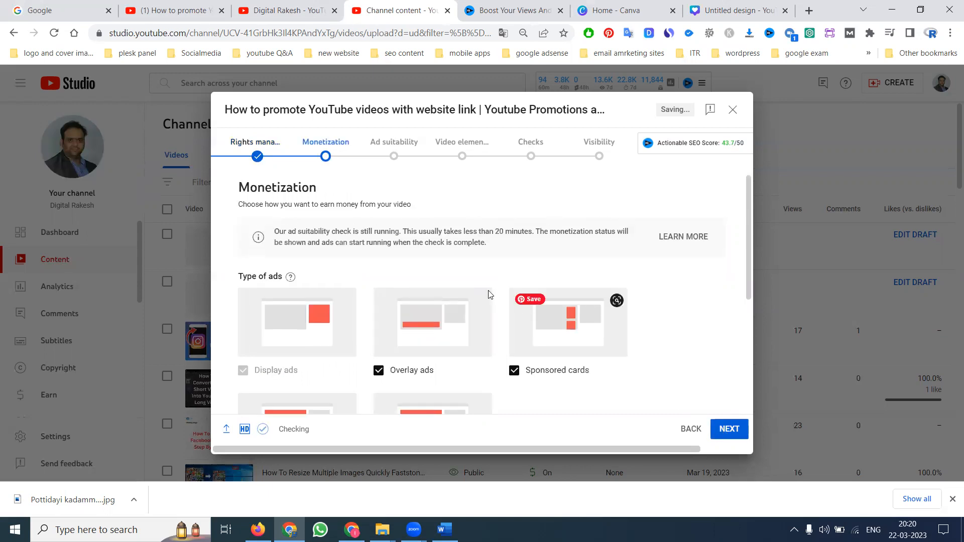
# Step: Check the ad types and locations, and add a mid-roll ad break at 01:22:24
pyautogui.scroll(-5, 490, 295)
pyautogui.scroll(4, 291, 279)
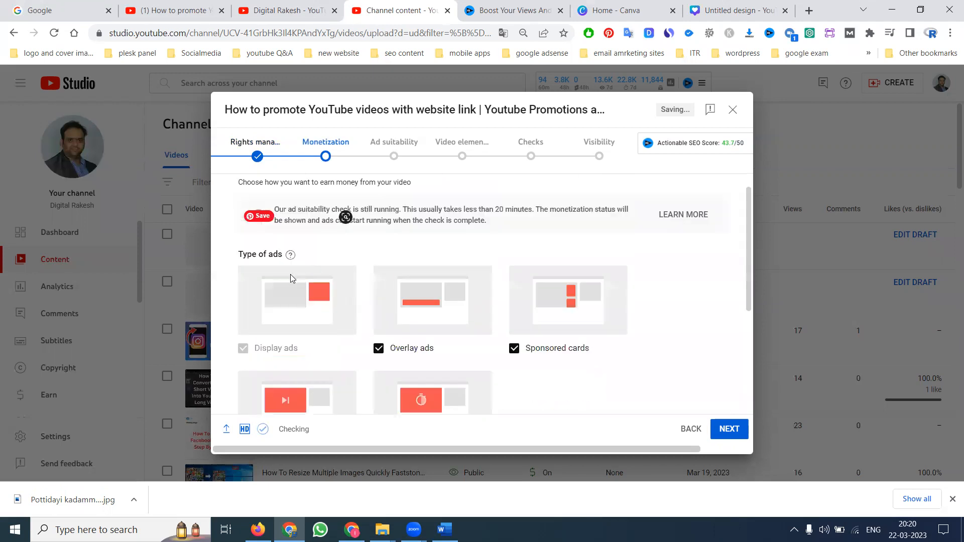
pyautogui.scroll(-3, 447, 280)
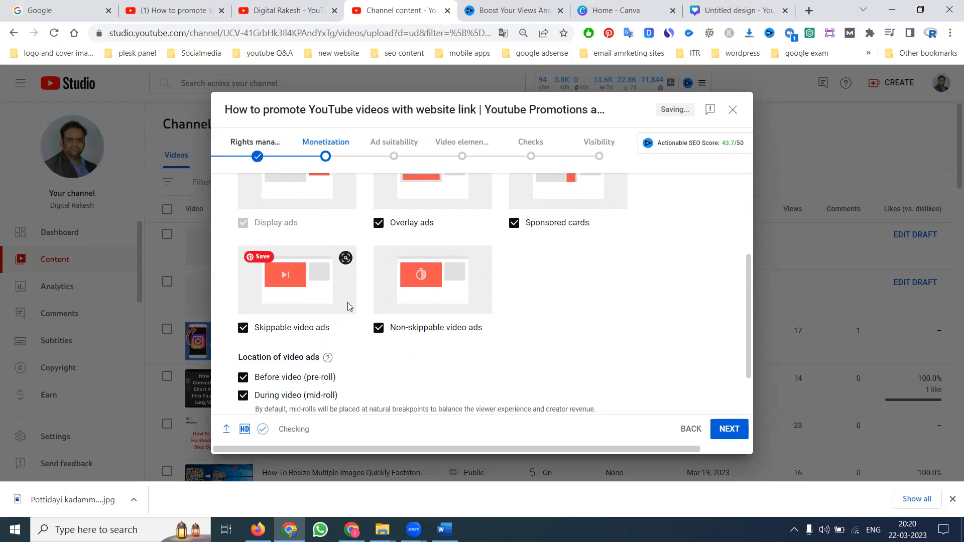
pyautogui.scroll(-1, 389, 329)
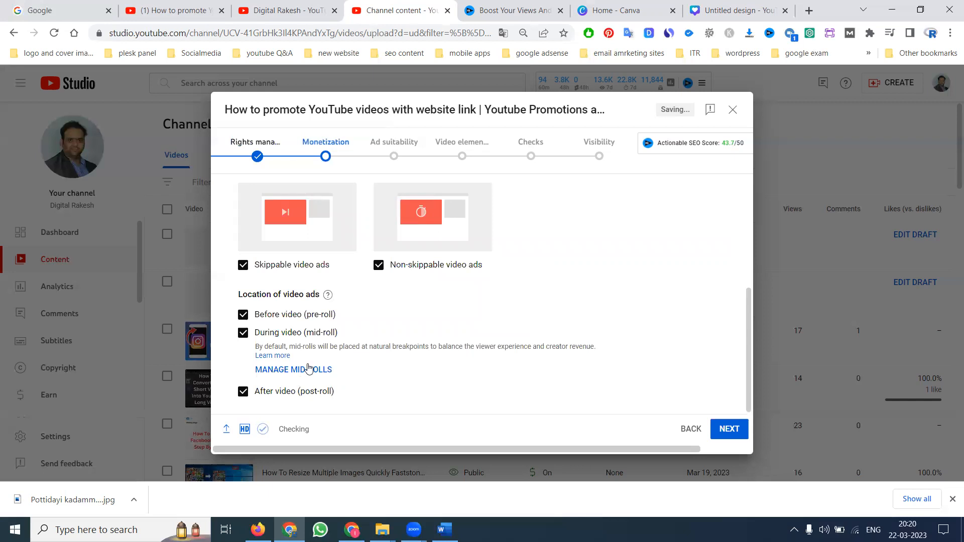
pyautogui.click(308, 369)
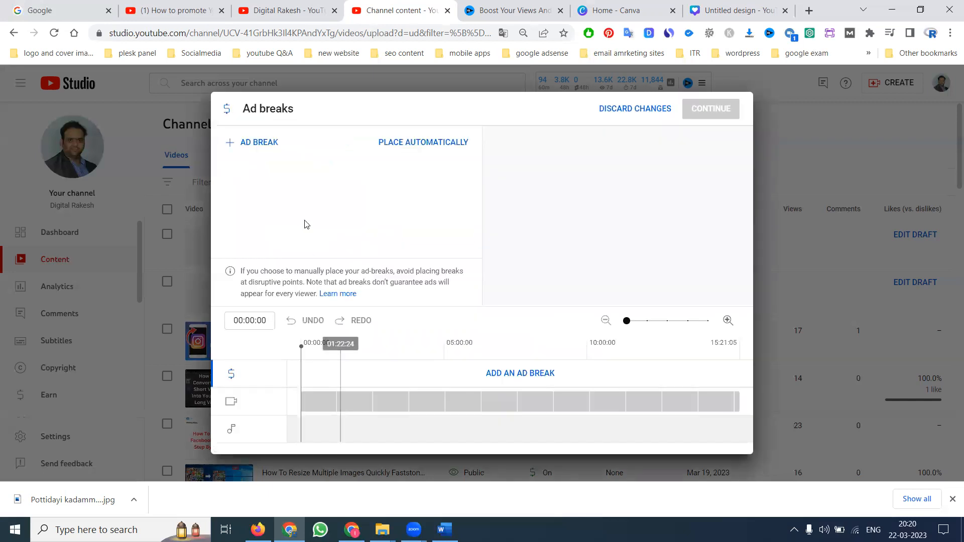
pyautogui.click(259, 142)
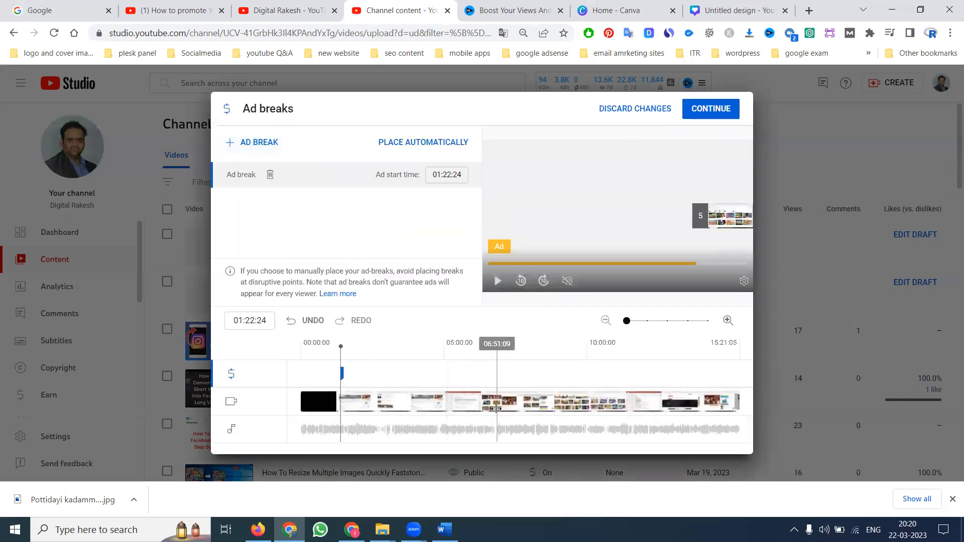
# Step: Add mid-roll ad breaks at 06:51:10, 13:03:16, 10:07:00 and 00:14:05, keep them, and proceed to Ad suitability
pyautogui.click(273, 143)
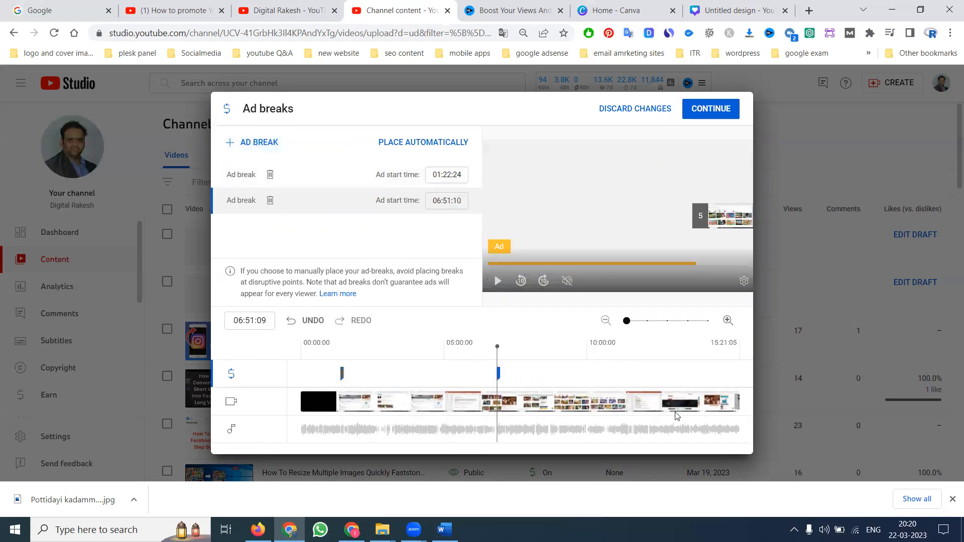
pyautogui.click(241, 143)
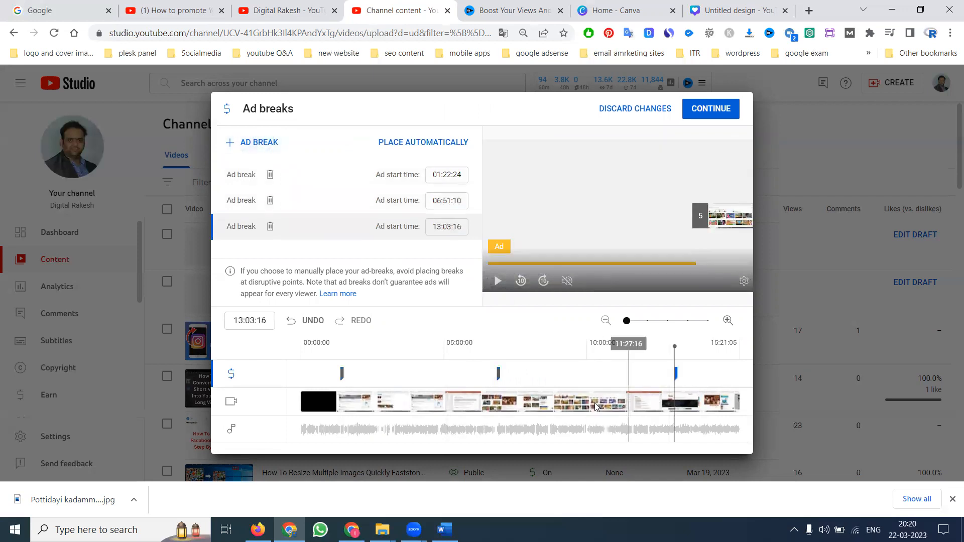
pyautogui.click(590, 402)
pyautogui.click(258, 142)
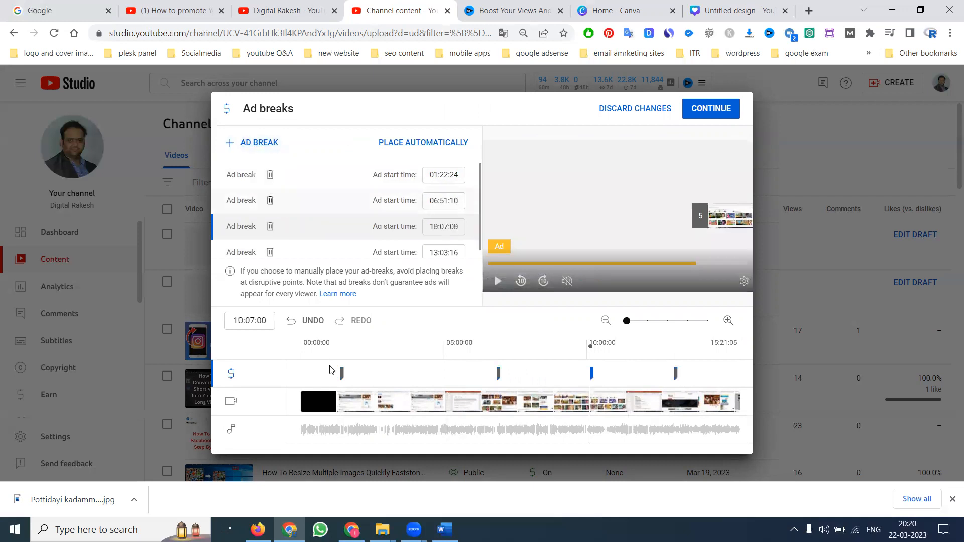
pyautogui.click(308, 345)
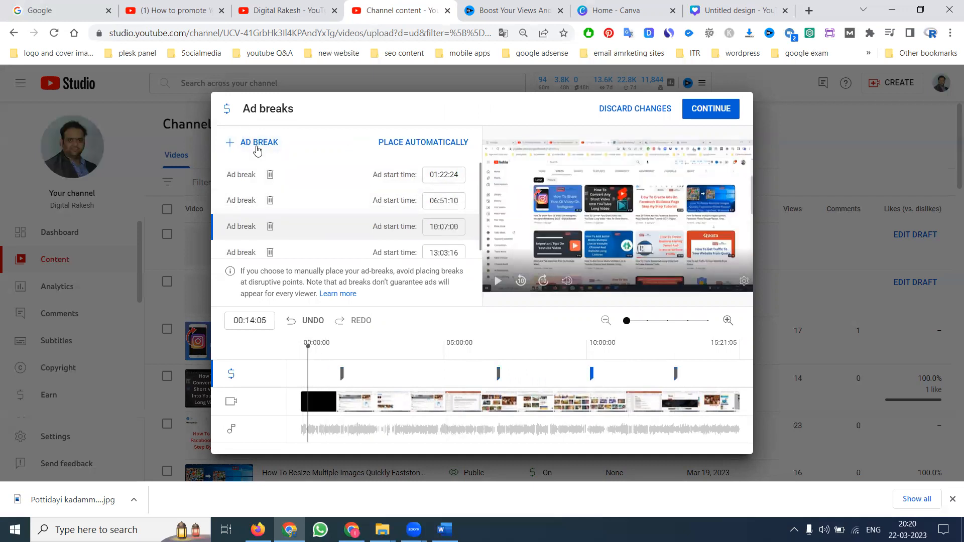
pyautogui.click(257, 147)
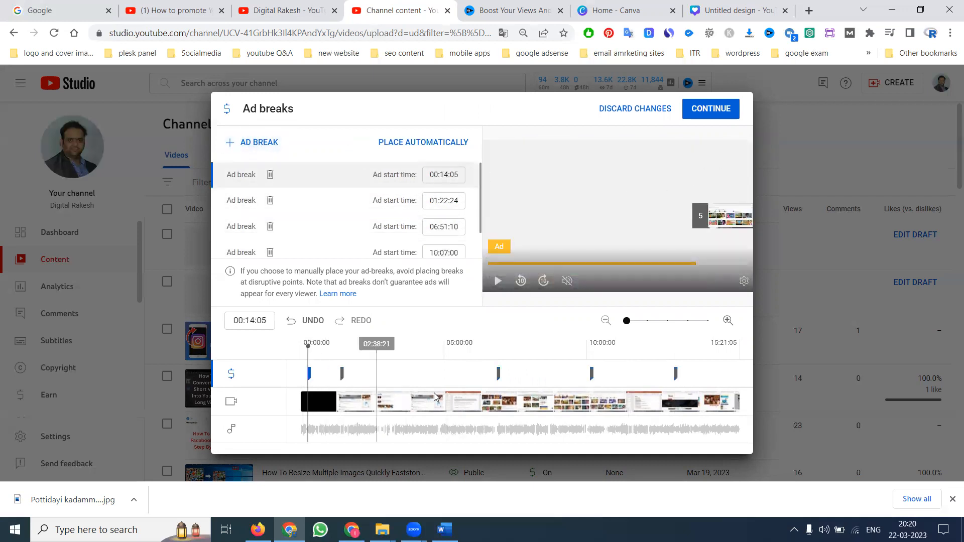
pyautogui.click(705, 106)
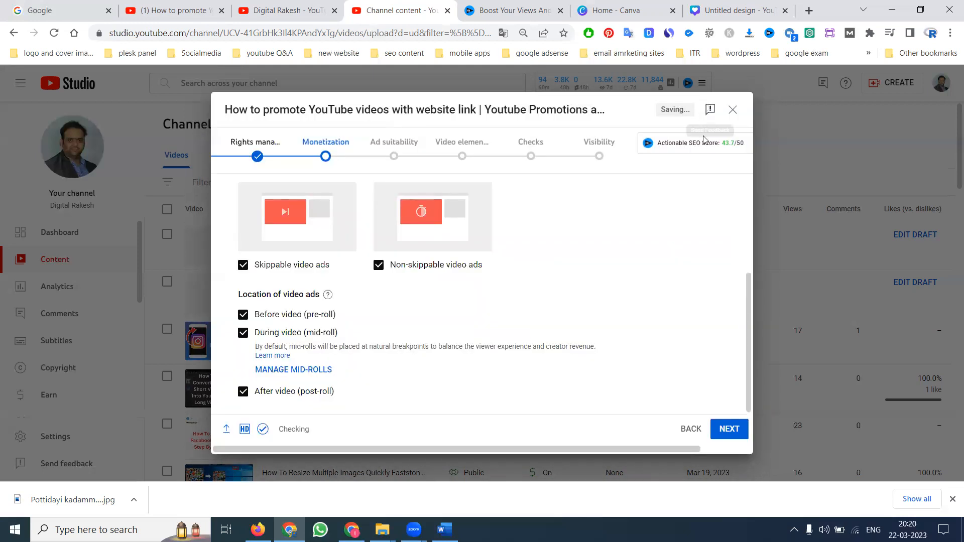
pyautogui.click(729, 430)
# Step: Review the Ad suitability questionnaire's content categories, from inappropriate language through to controversial issues
pyautogui.scroll(-2, 607, 340)
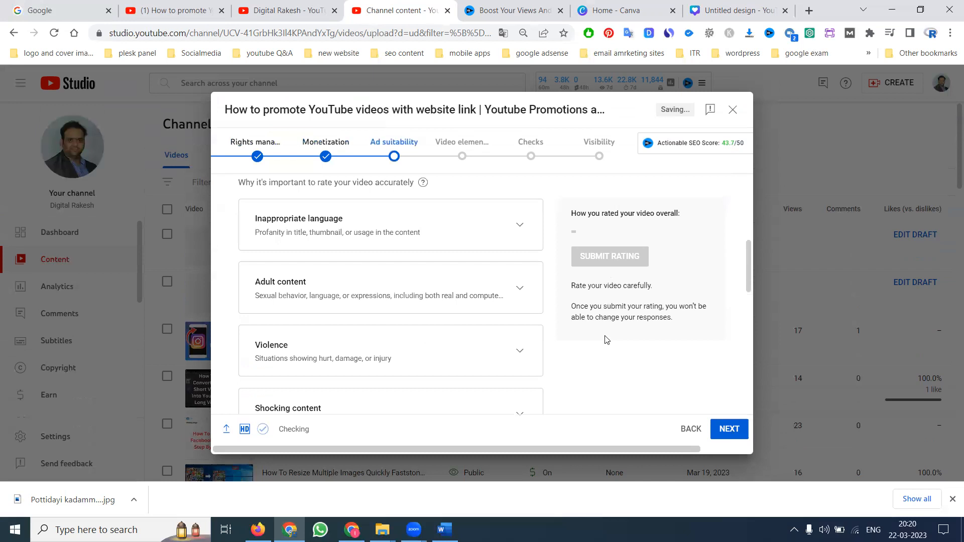
pyautogui.scroll(-2, 287, 252)
pyautogui.scroll(5, 280, 250)
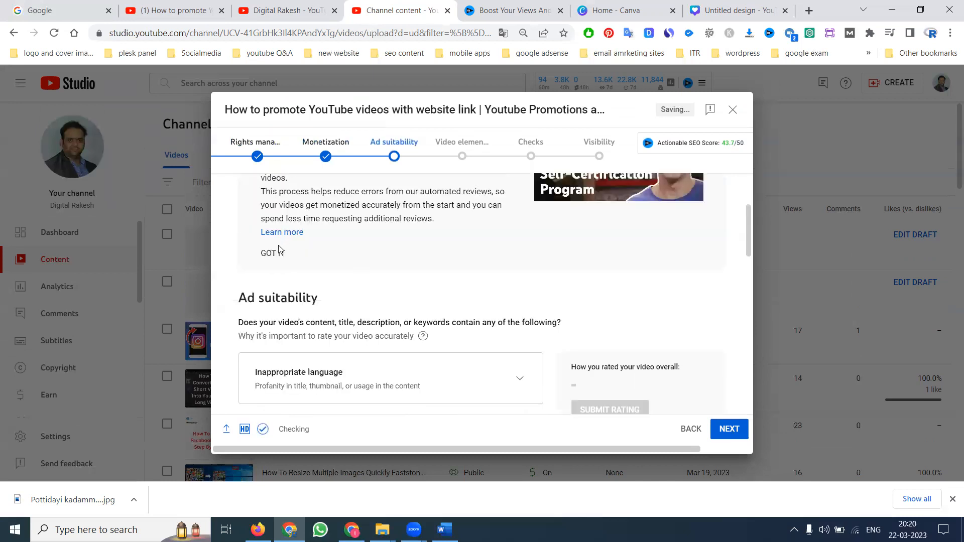
pyautogui.scroll(-4, 303, 290)
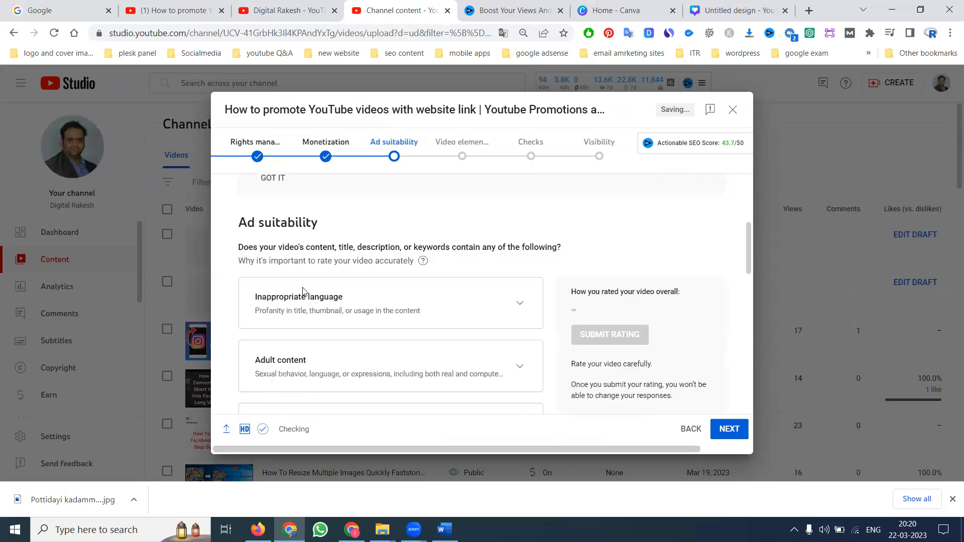
pyautogui.scroll(1, 322, 264)
pyautogui.scroll(-4, 322, 264)
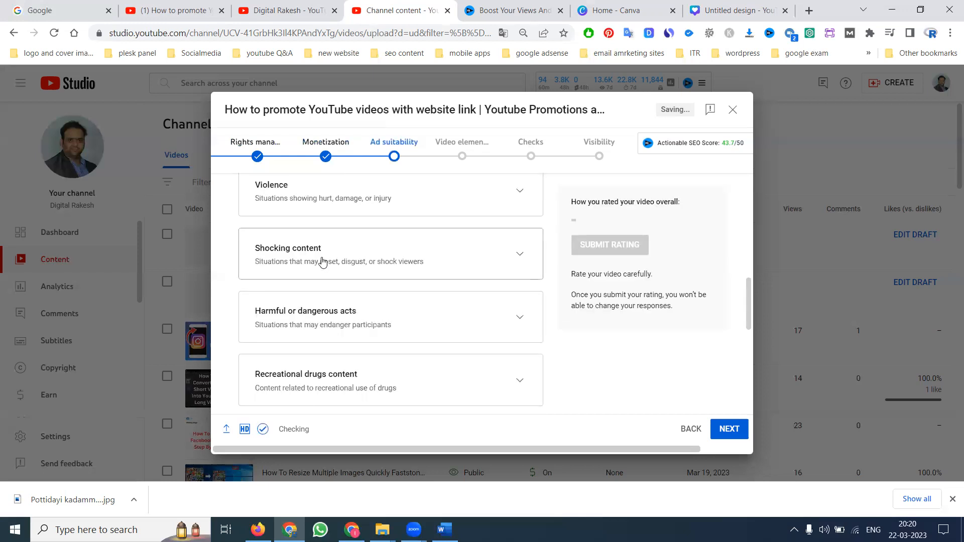
pyautogui.scroll(-1, 322, 261)
pyautogui.scroll(-1, 322, 261)
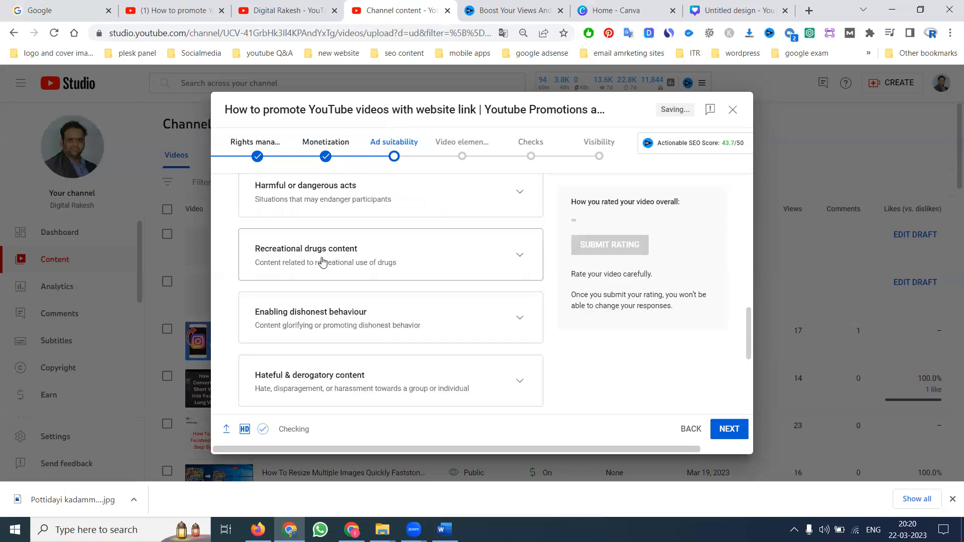
pyautogui.scroll(-1, 322, 262)
pyautogui.scroll(-3, 322, 266)
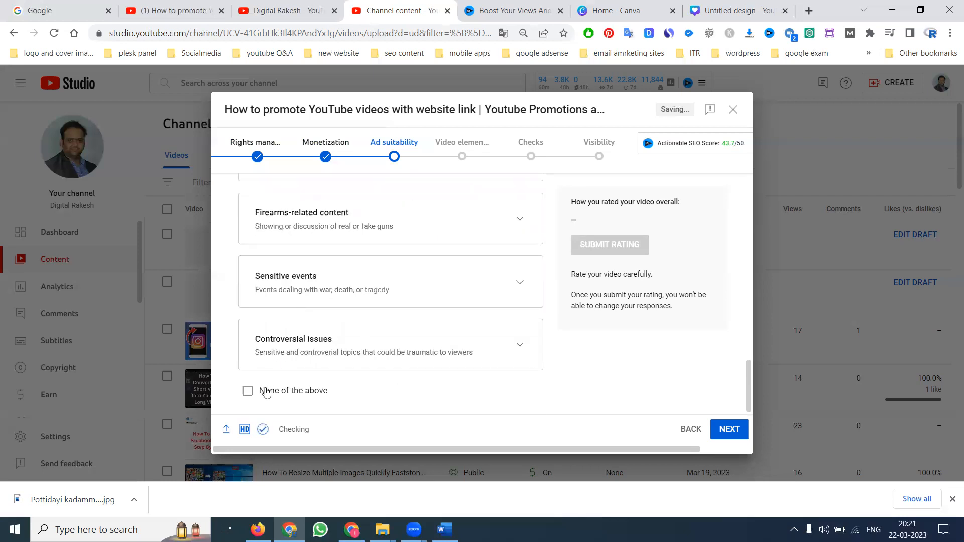
# Step: Rate the video as "None of the above", submit the rating, and proceed to Video elements
pyautogui.click(266, 393)
pyautogui.scroll(3, 622, 260)
pyautogui.click(621, 256)
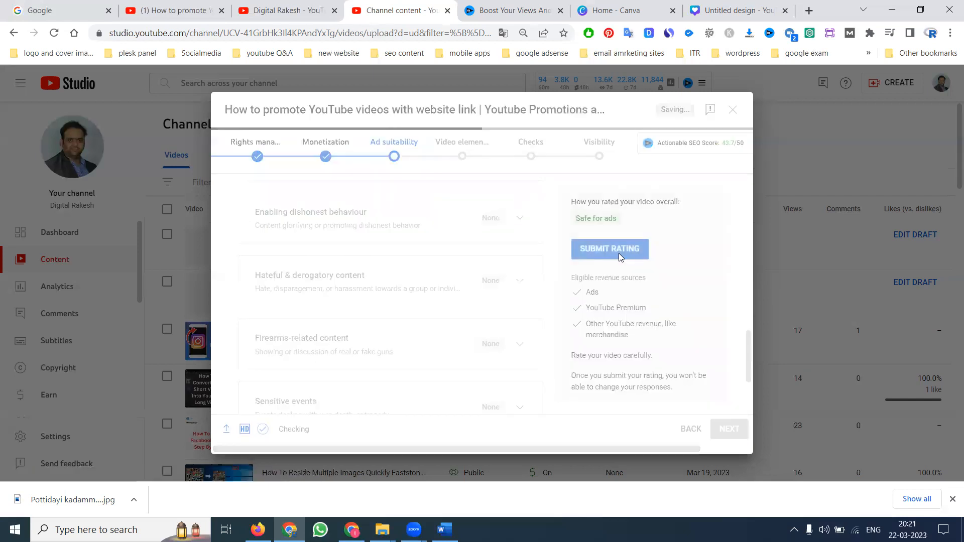
pyautogui.click(729, 431)
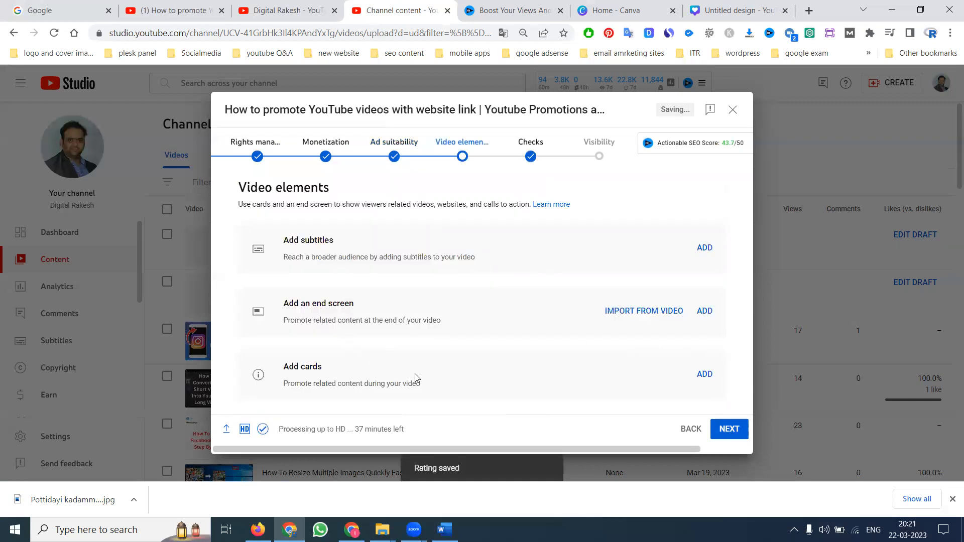
# Step: Add an end screen with a "Most recent upload" video element and a Subscribe element, and save it
pyautogui.click(704, 311)
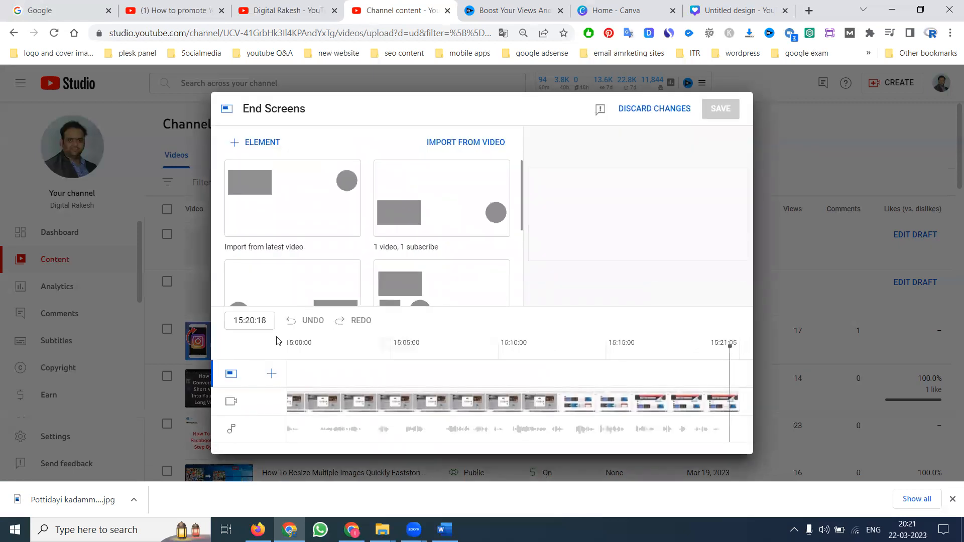
pyautogui.click(276, 372)
pyautogui.click(285, 375)
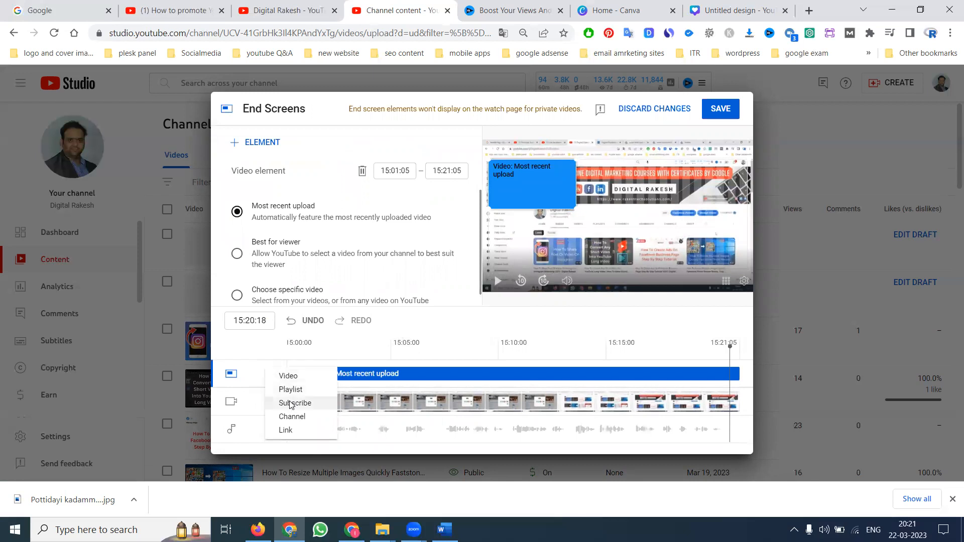
pyautogui.click(291, 404)
pyautogui.click(721, 110)
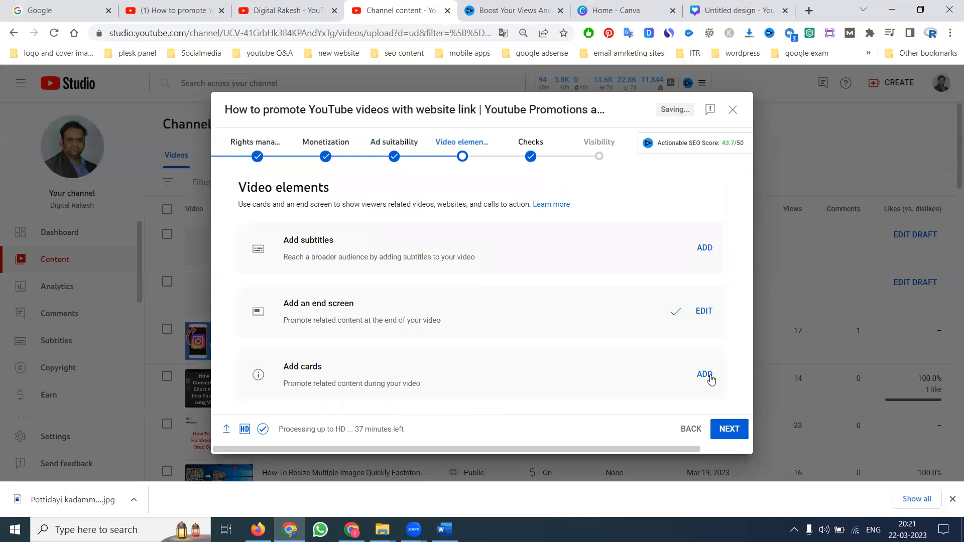
# Step: Add a video card at 00:00:00 linking to the "How To Add Social Media Multiple Link In Youtube" video
pyautogui.click(704, 375)
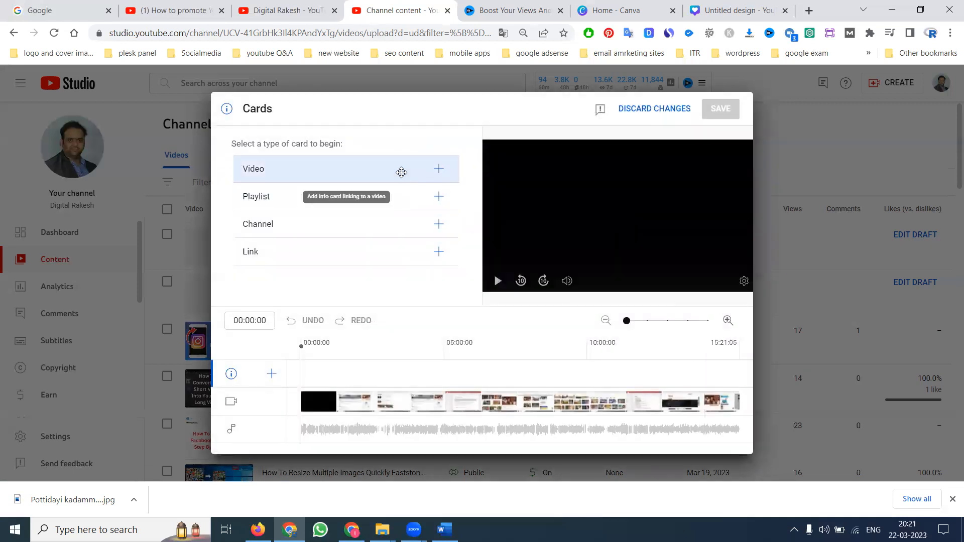
pyautogui.click(401, 173)
pyautogui.click(376, 294)
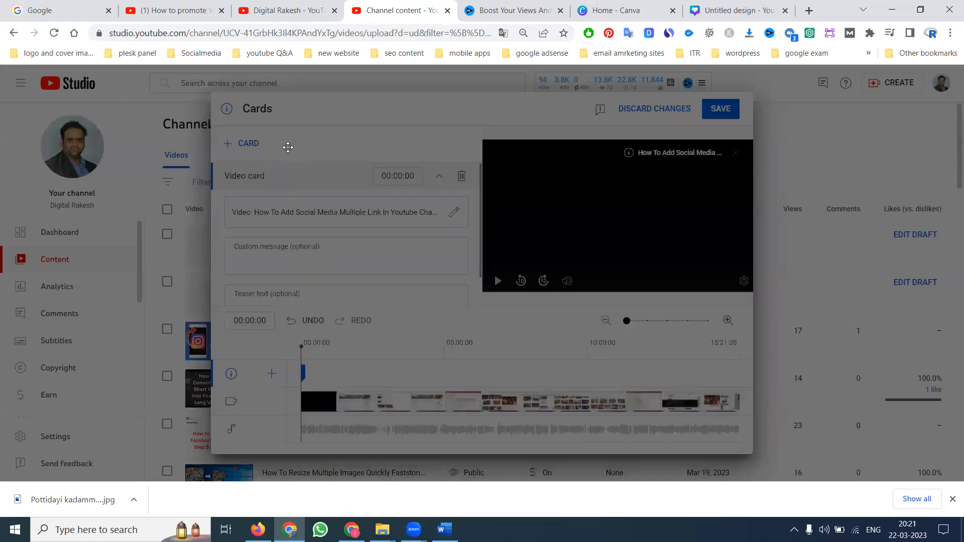
# Step: Add playlist cards for "Digital Marketing Training Video tutorial 2022" and "Learn Advanced Digital Marketing Video Tutorials"
pyautogui.click(260, 145)
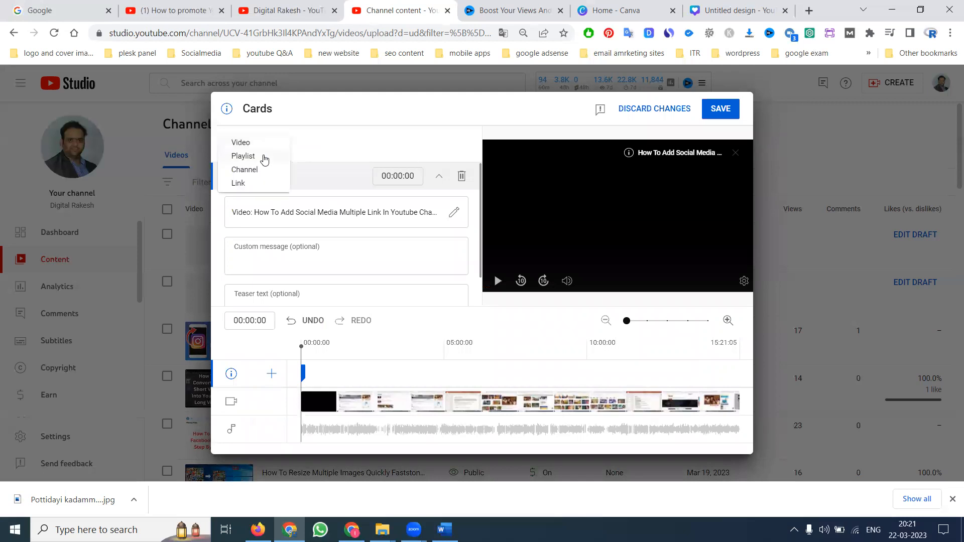
pyautogui.click(264, 158)
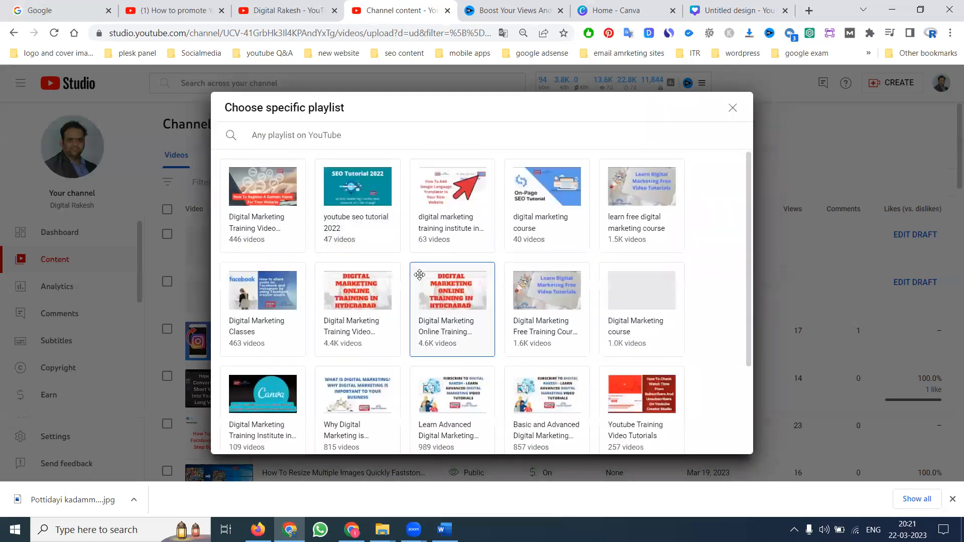
pyautogui.click(242, 176)
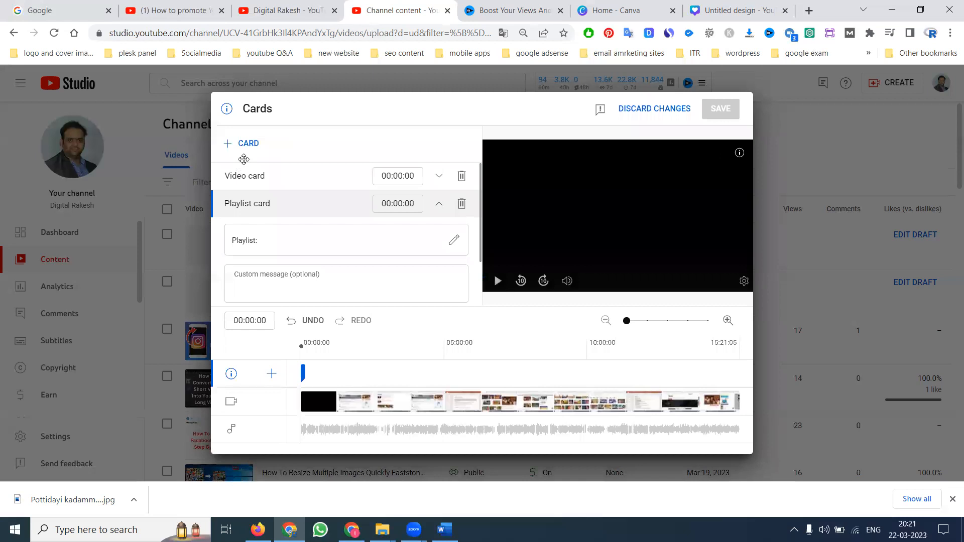
pyautogui.click(246, 145)
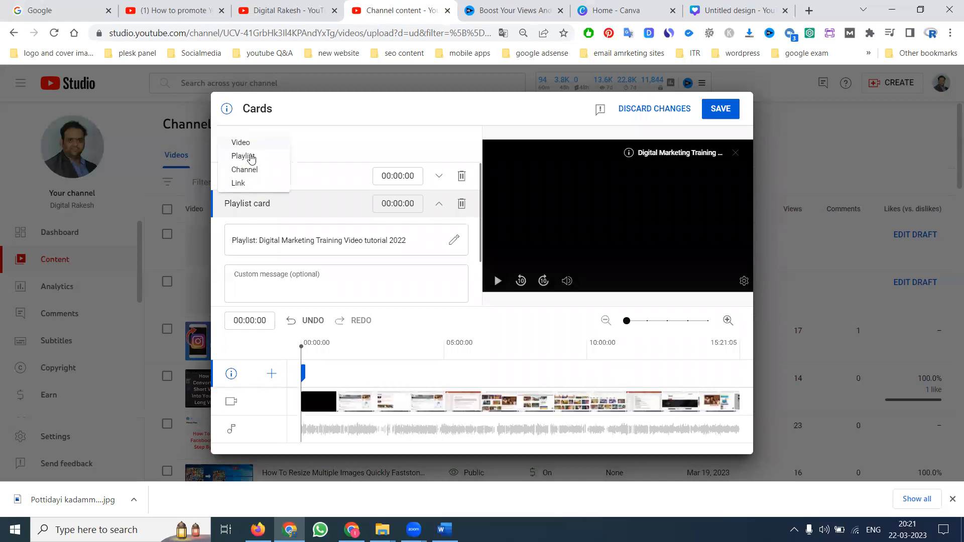
pyautogui.click(251, 158)
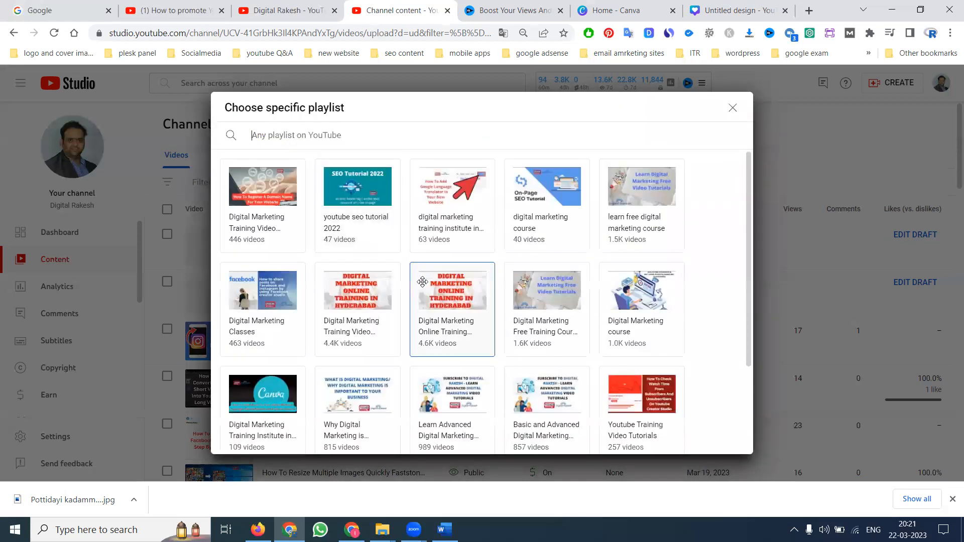
pyautogui.click(445, 398)
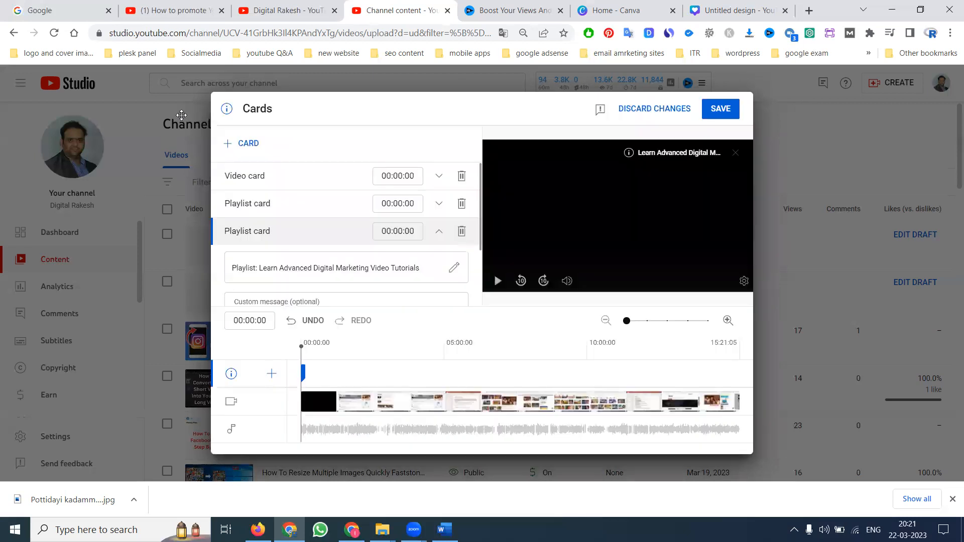
pyautogui.click(252, 146)
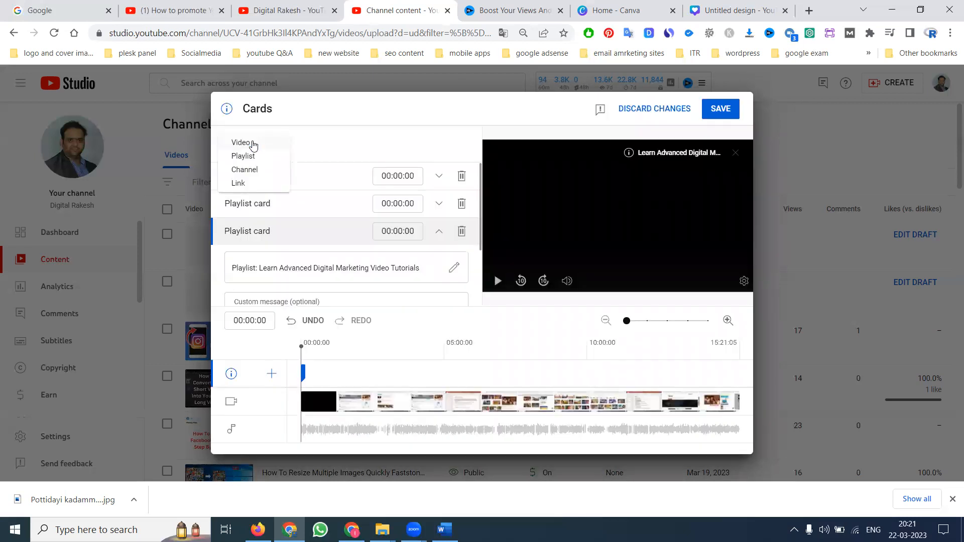
pyautogui.click(248, 184)
pyautogui.click(662, 303)
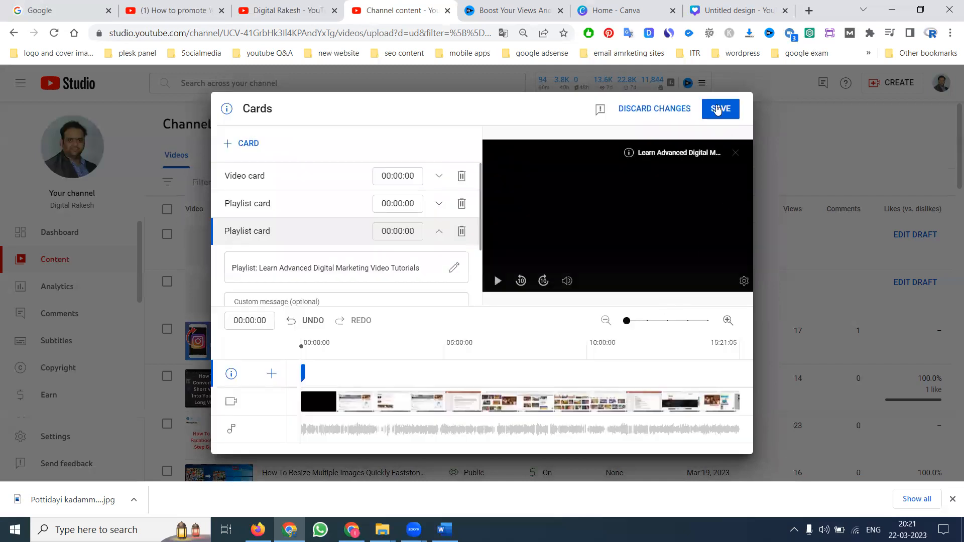
# Step: Save the cards, and proceed through Checks to save the video with Private visibility
pyautogui.click(718, 110)
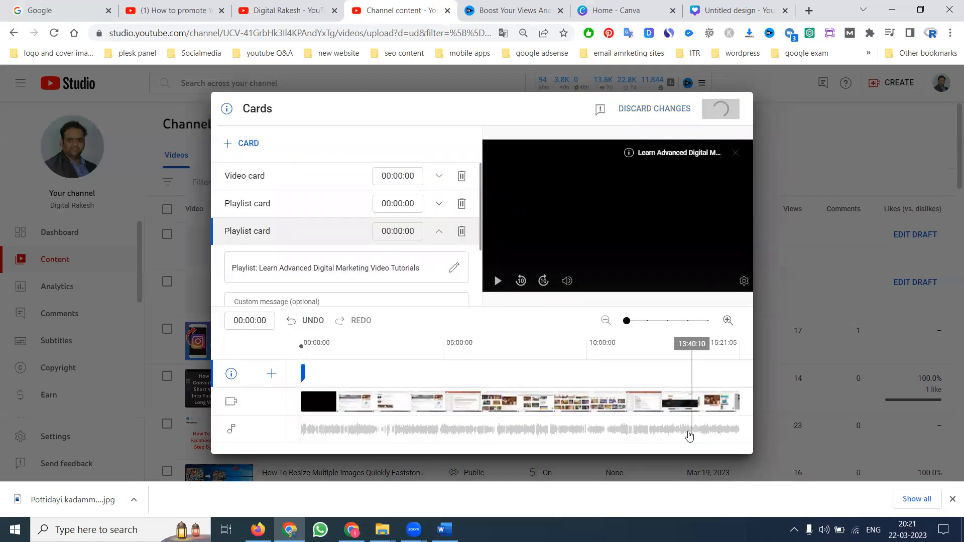
pyautogui.click(731, 437)
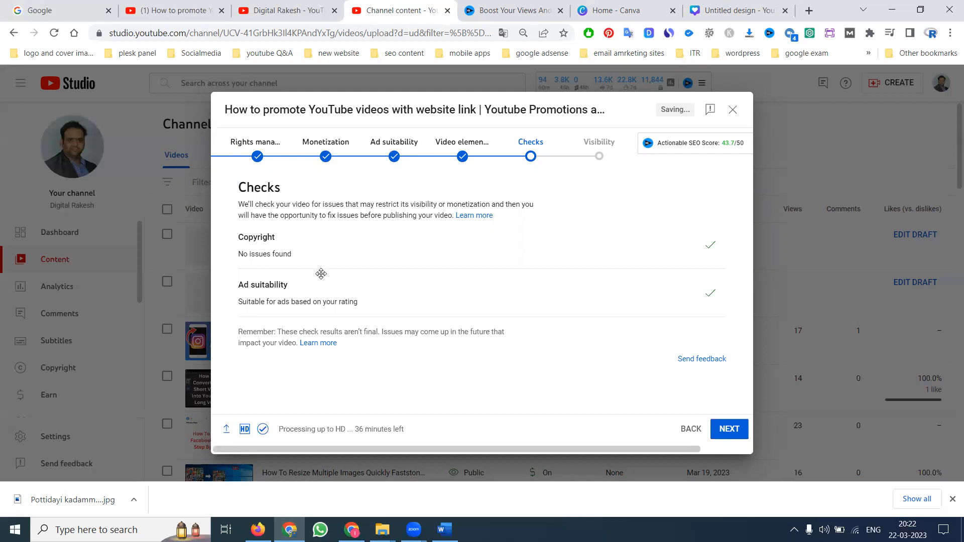
pyautogui.click(725, 436)
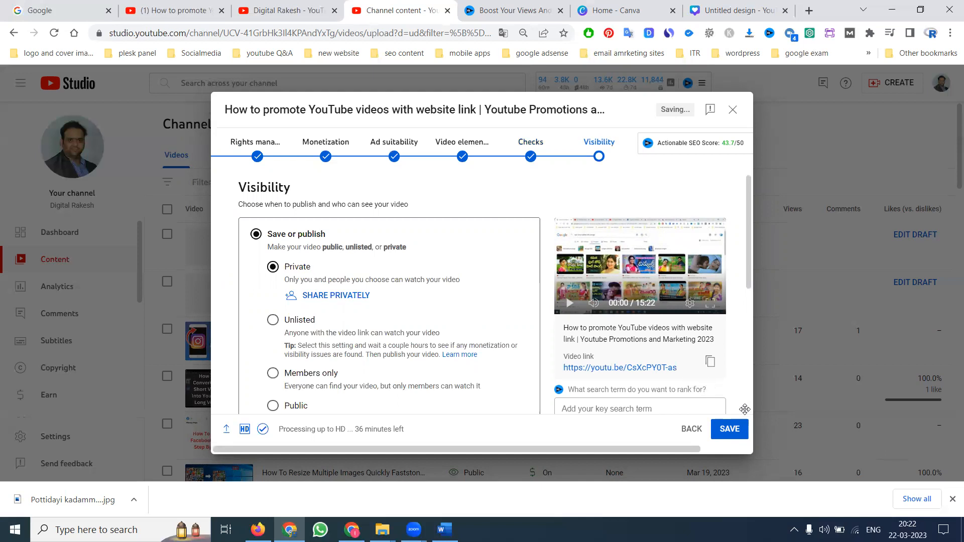
pyautogui.click(726, 431)
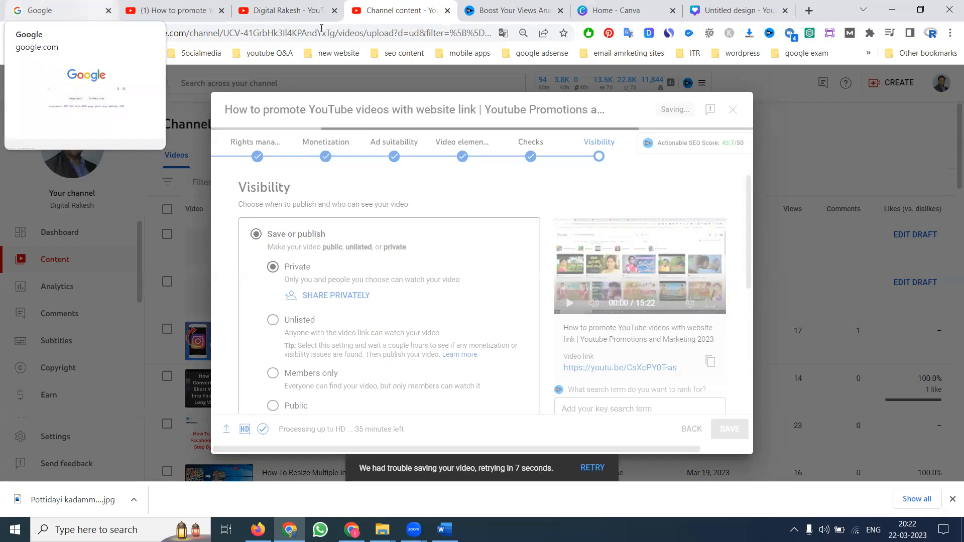
# Step: Open nimtools.com in a new browser tab and find the Youtube Backlink Generator among the backlink tools
pyautogui.click(811, 11)
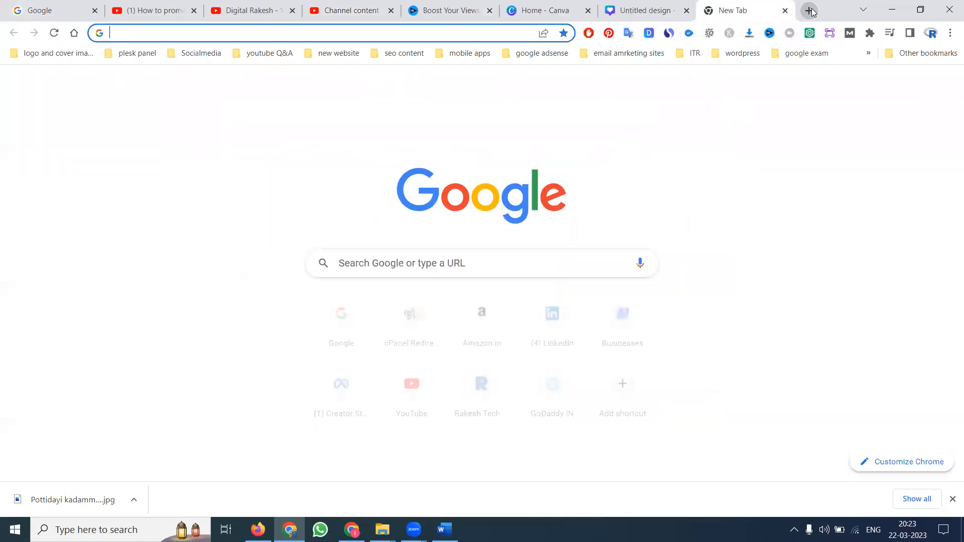
pyautogui.write('nimtools.com')
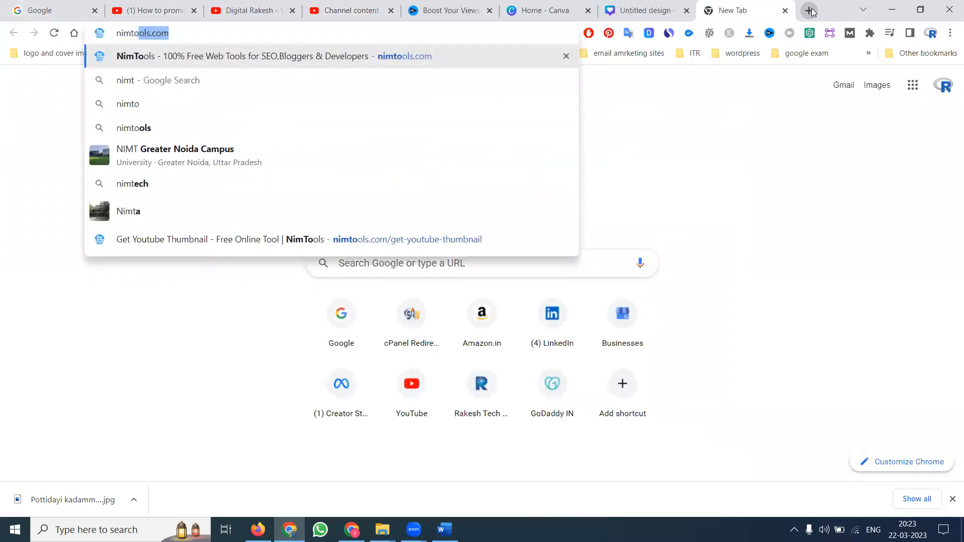
pyautogui.press('Return')
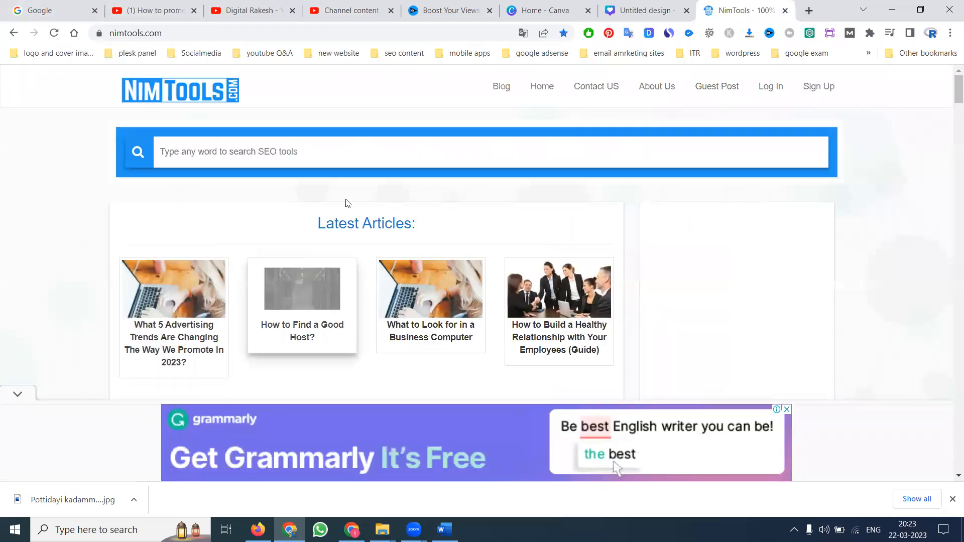
pyautogui.scroll(-8, 345, 201)
pyautogui.scroll(-4, 231, 263)
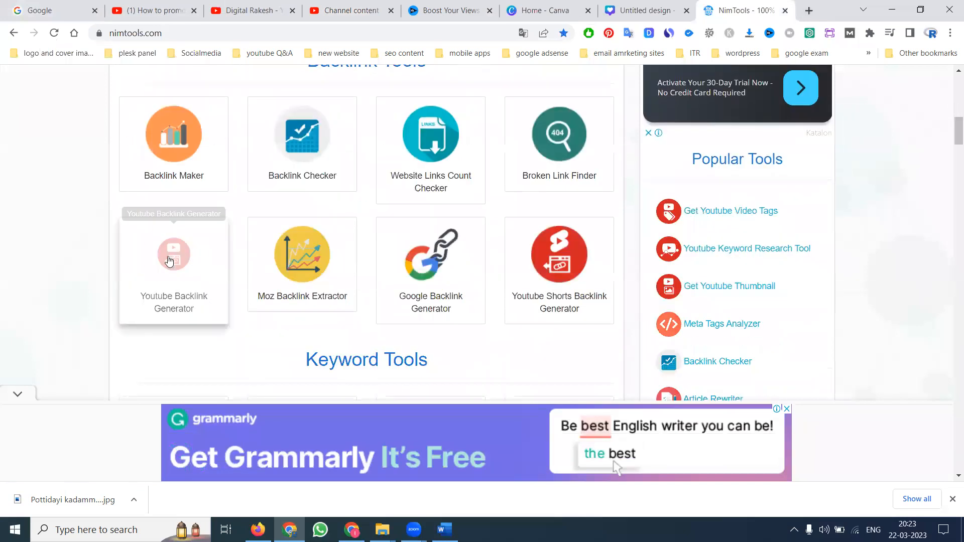
# Step: Open the Youtube Backlink Generator past its ad, and copy the link of the channel's "How To Share Post Or Video On Instagram" video
pyautogui.click(211, 236)
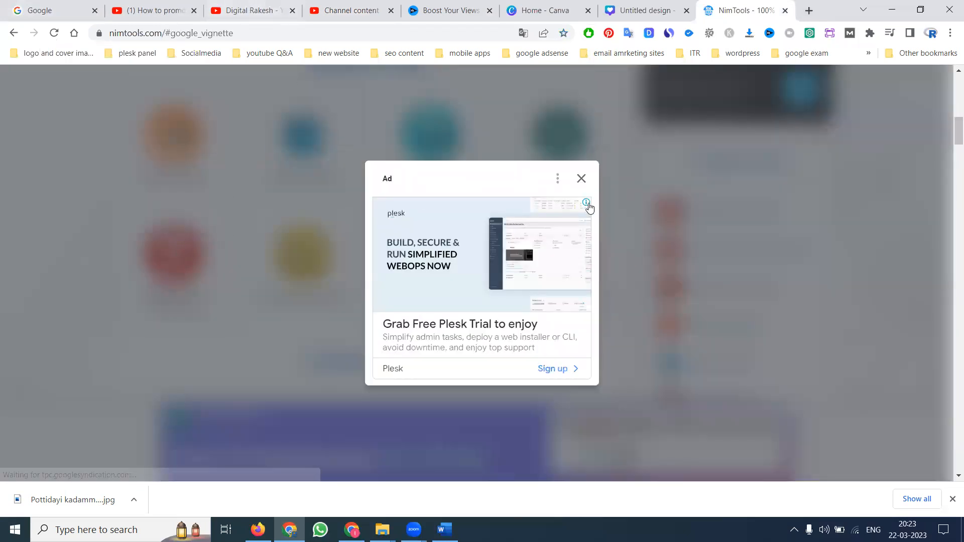
pyautogui.click(581, 178)
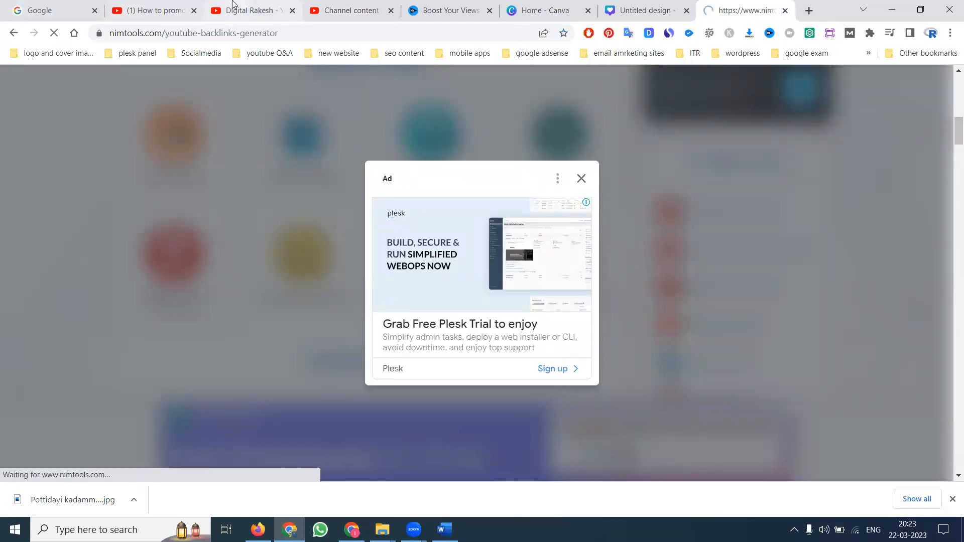
pyautogui.click(235, 10)
pyautogui.scroll(-3, 321, 224)
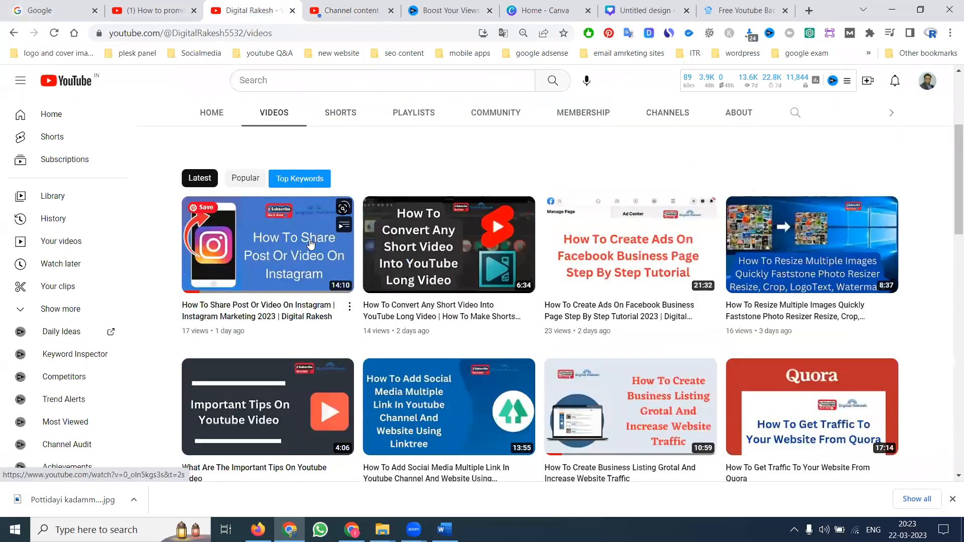
pyautogui.keyDown('ctrl'); pyautogui.click(307, 244); pyautogui.keyUp('ctrl')
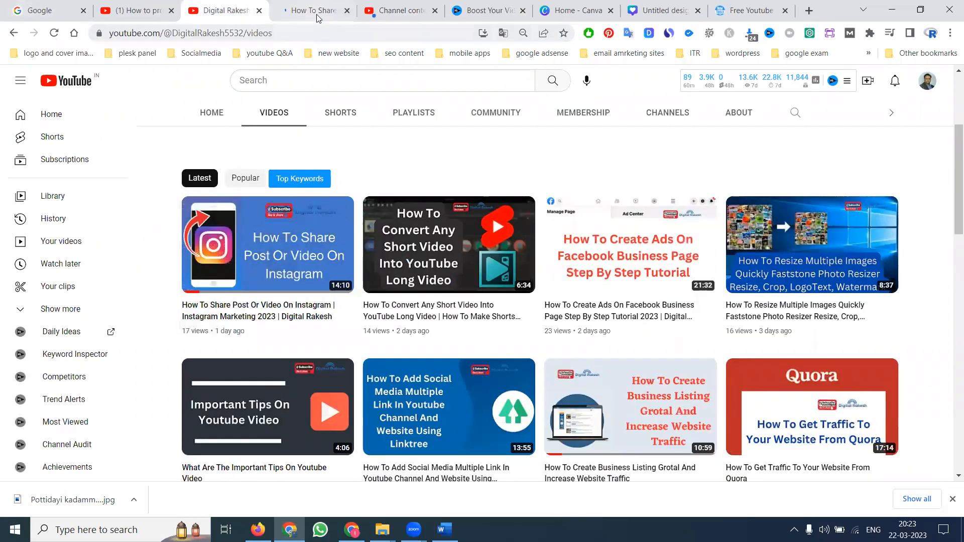
pyautogui.click(313, 15)
pyautogui.click(307, 30)
pyautogui.hotkey('ctrl', 'c')
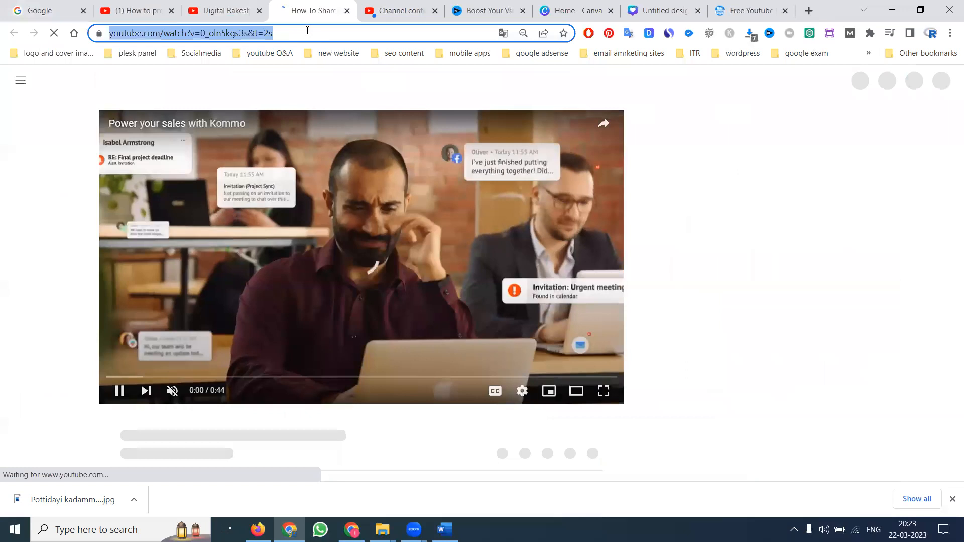
pyautogui.click(346, 11)
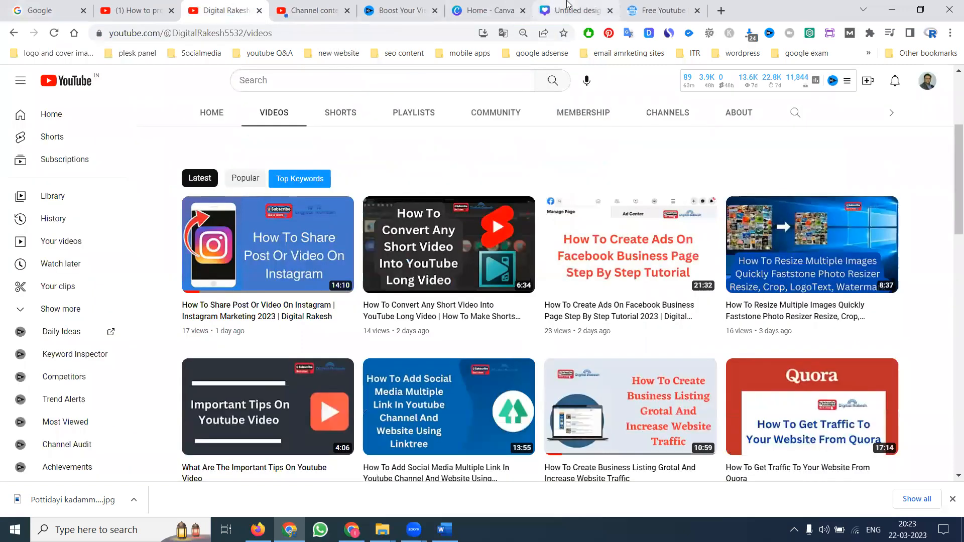
# Step: Submit the copied video link in the Youtube Backlink Generator, completing the "I'm not a robot" verification
pyautogui.click(656, 10)
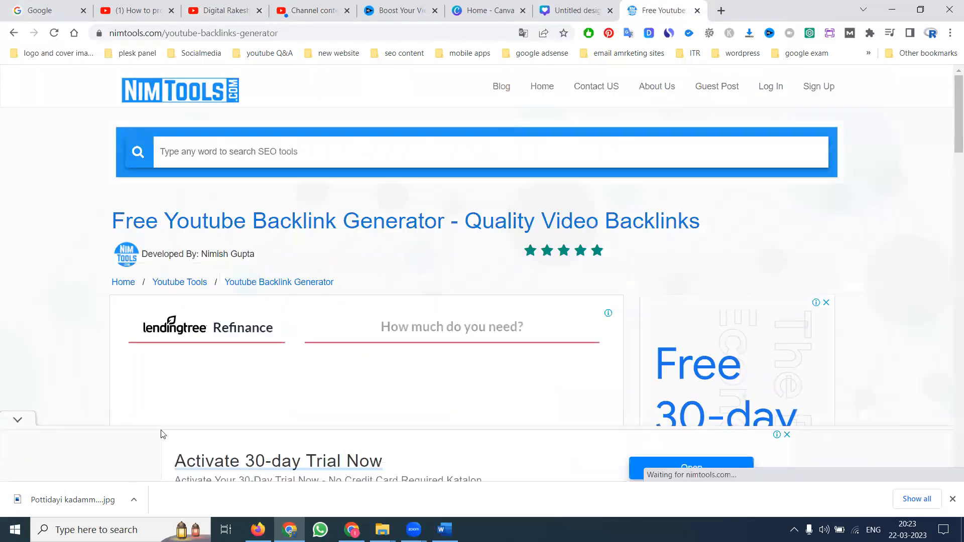
pyautogui.scroll(-3, 211, 341)
pyautogui.click(482, 324)
pyautogui.hotkey('ctrl', 'v')
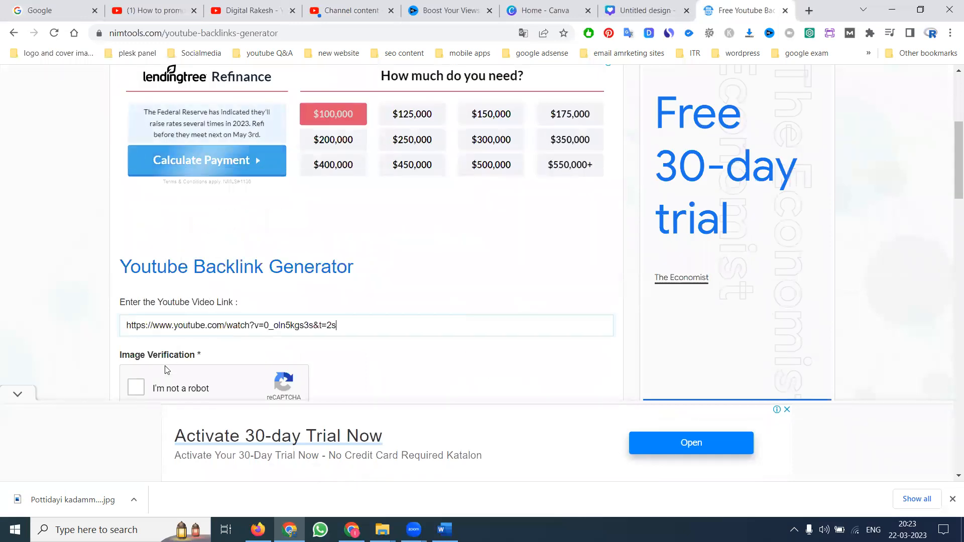
pyautogui.click(138, 388)
pyautogui.scroll(-5, 58, 209)
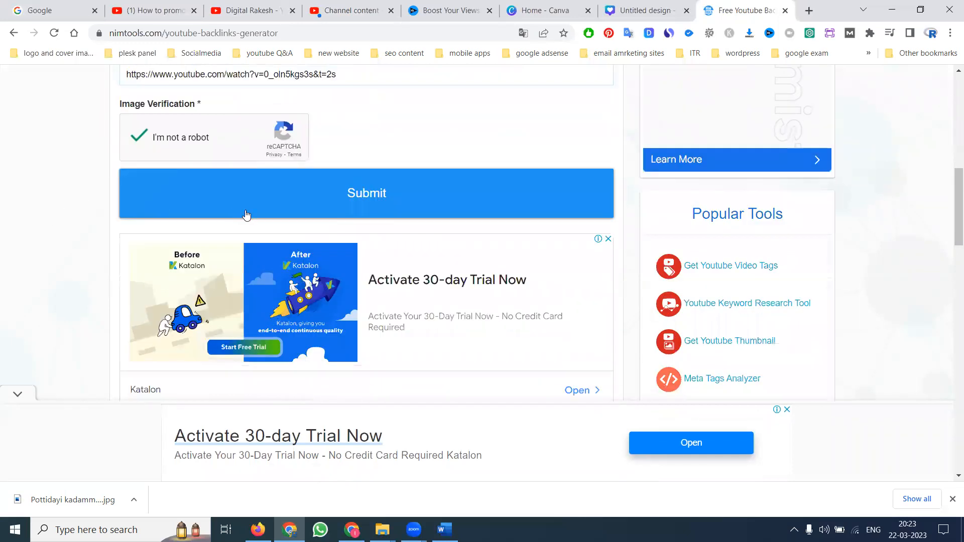
pyautogui.click(247, 214)
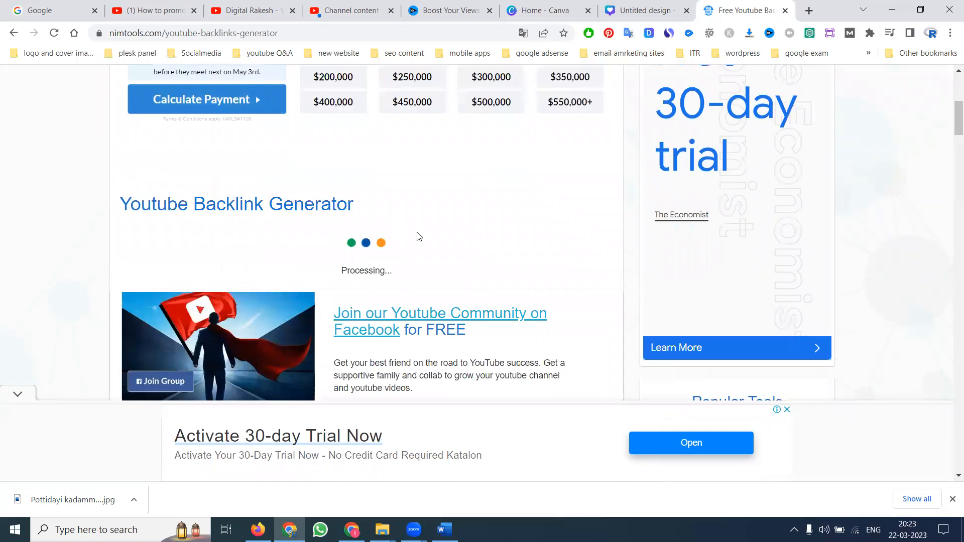
# Step: Examine the list of generated backlinks, view the first backlink page on video.ultra-zone.net, and close it
pyautogui.scroll(-7, 427, 146)
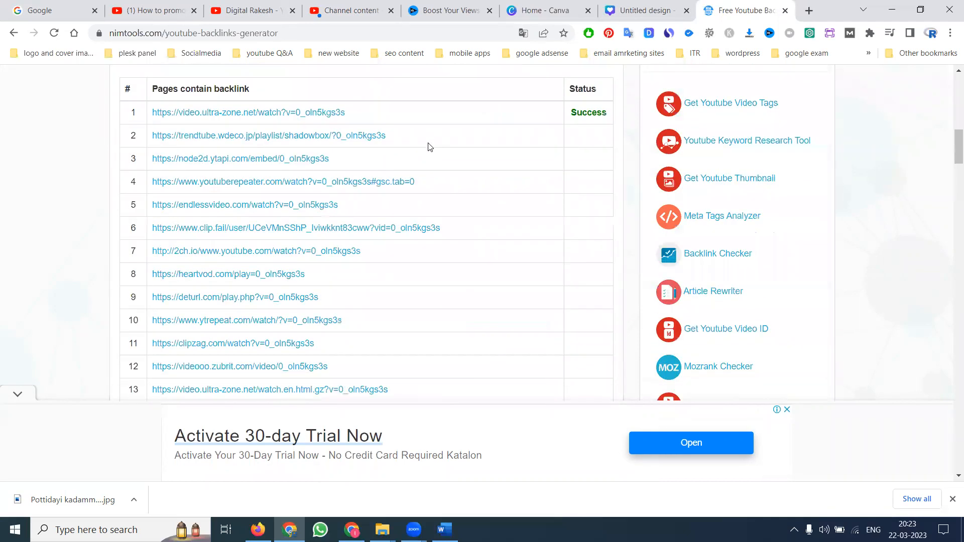
pyautogui.click(312, 113)
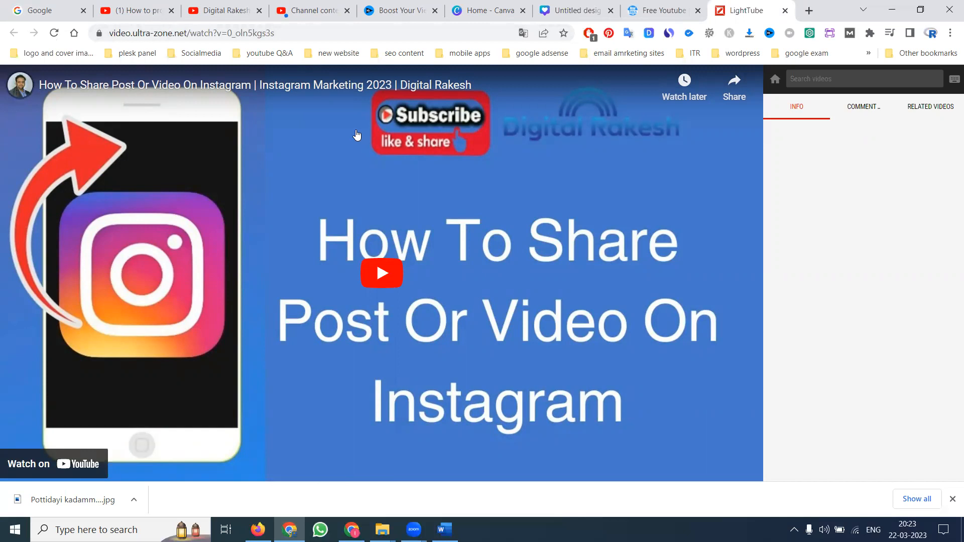
pyautogui.click(786, 10)
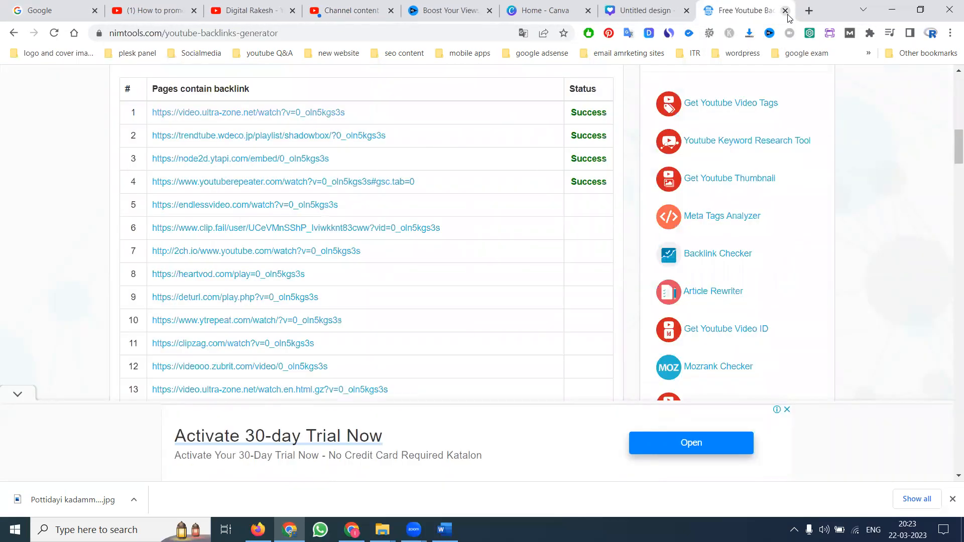
# Step: Dismiss the save alert on the draft's Visibility page in YouTube Studio, and check the backlink statuses in NimTools
pyautogui.click(361, 5)
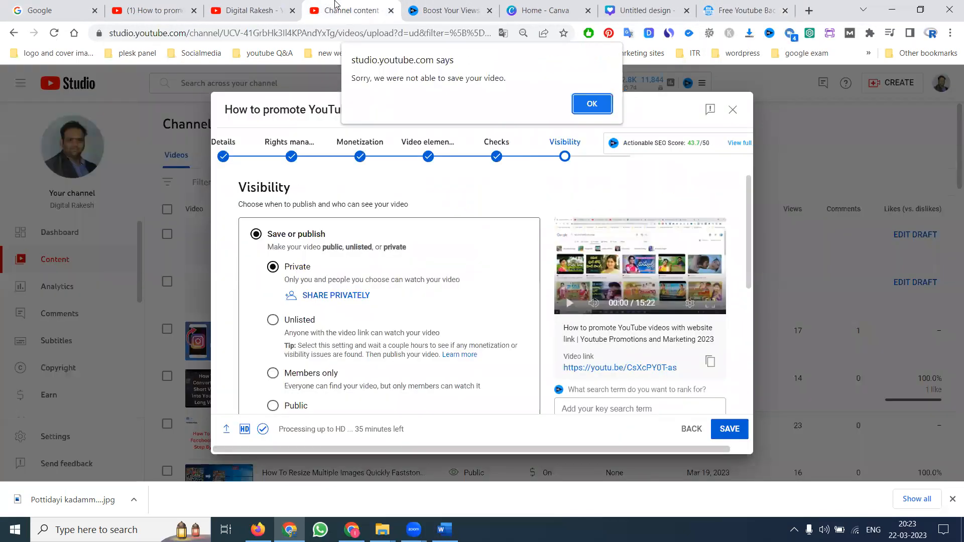
pyautogui.click(589, 103)
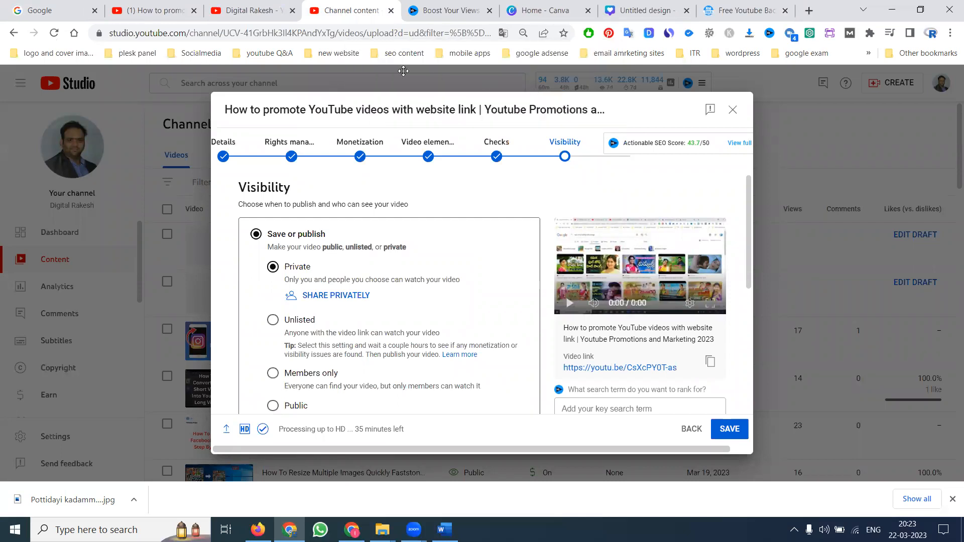
pyautogui.click(235, 5)
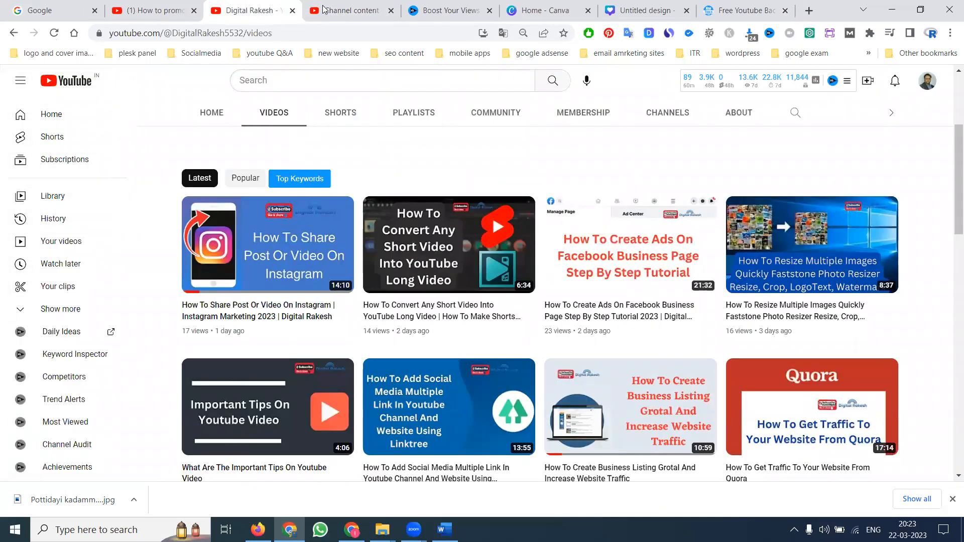
pyautogui.click(753, 6)
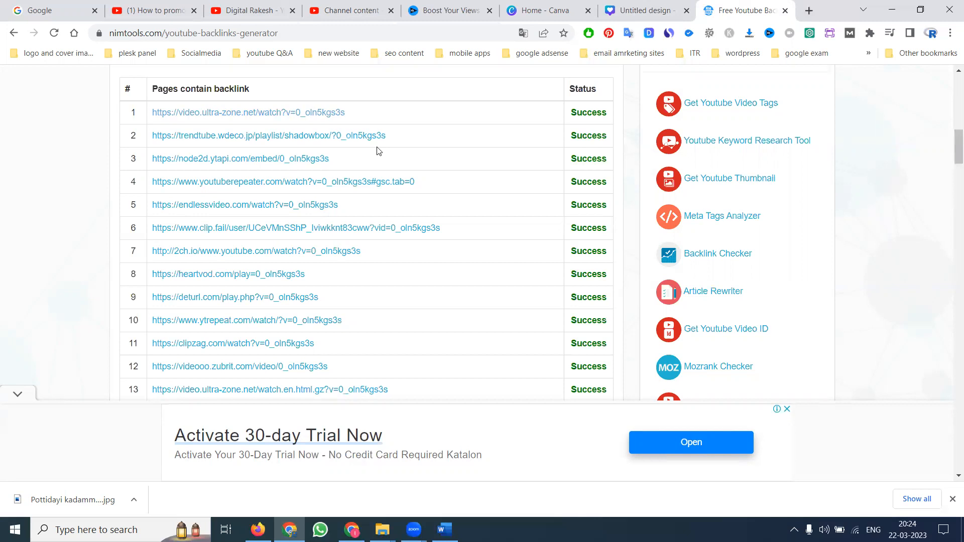
pyautogui.scroll(-4, 379, 151)
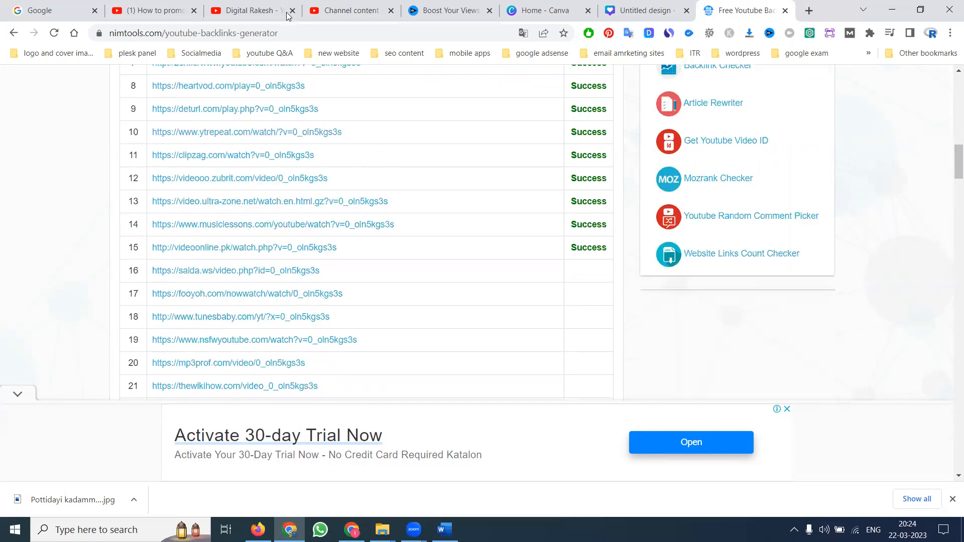
# Step: Examine the sharing options of the channel's "How To Convert Any Short Video Into YouTube Long Video" video, and return to the channel
pyautogui.click(248, 10)
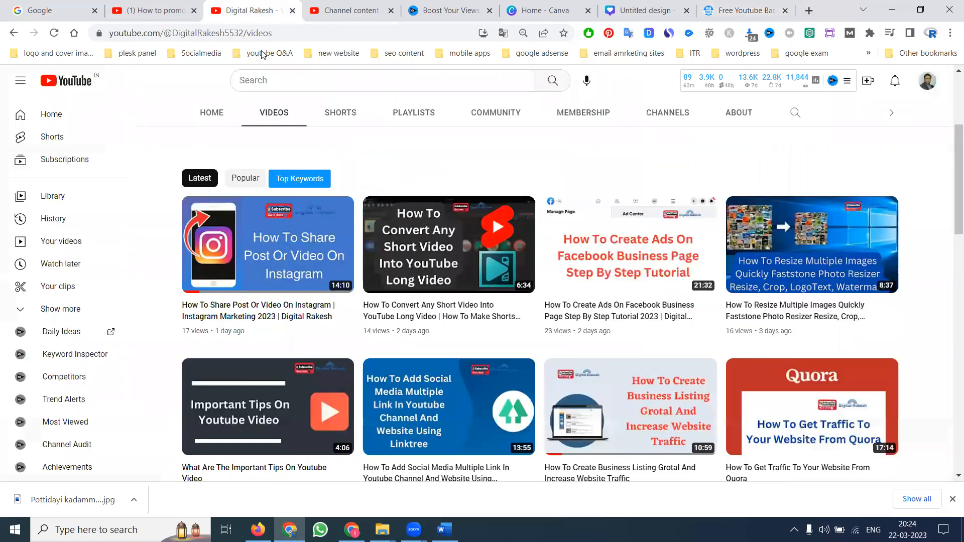
pyautogui.click(482, 286)
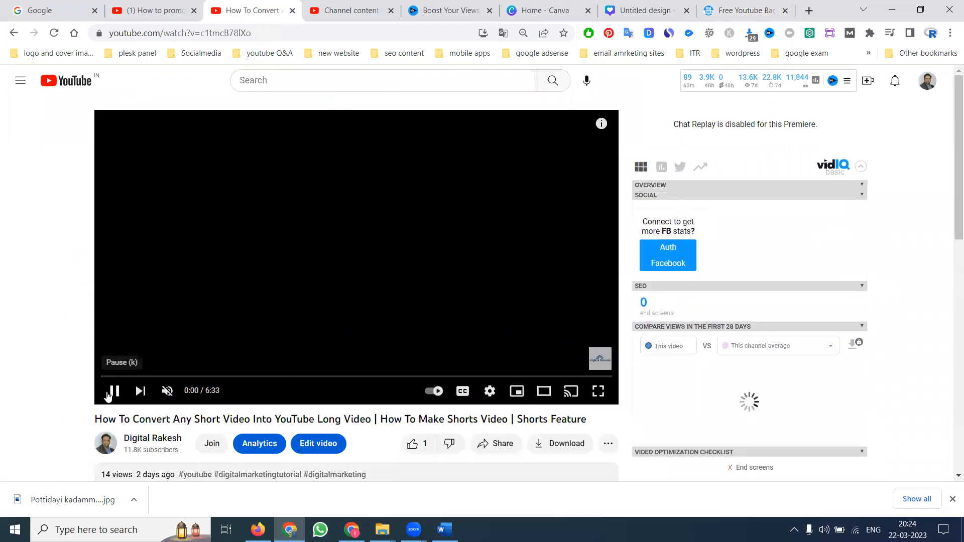
pyautogui.click(114, 393)
pyautogui.scroll(-2, 505, 350)
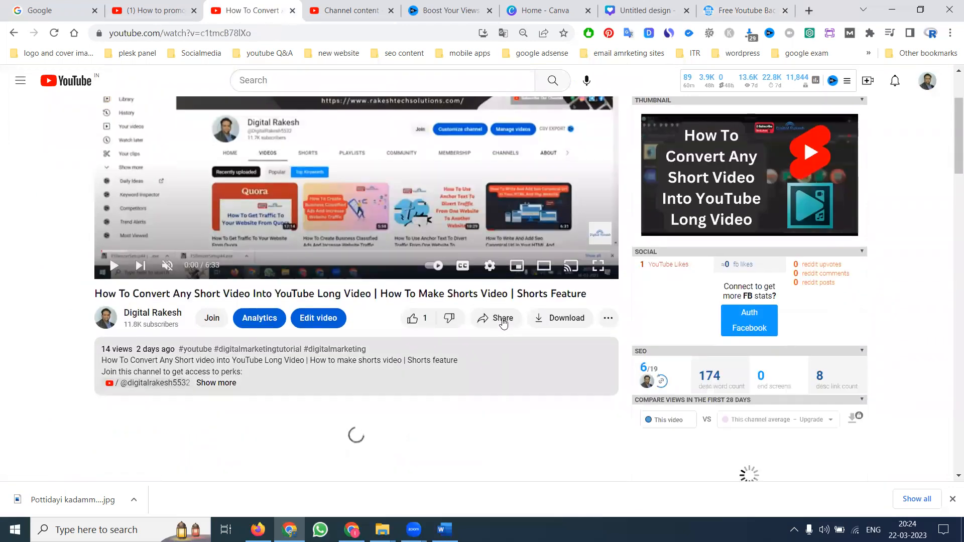
pyautogui.click(499, 319)
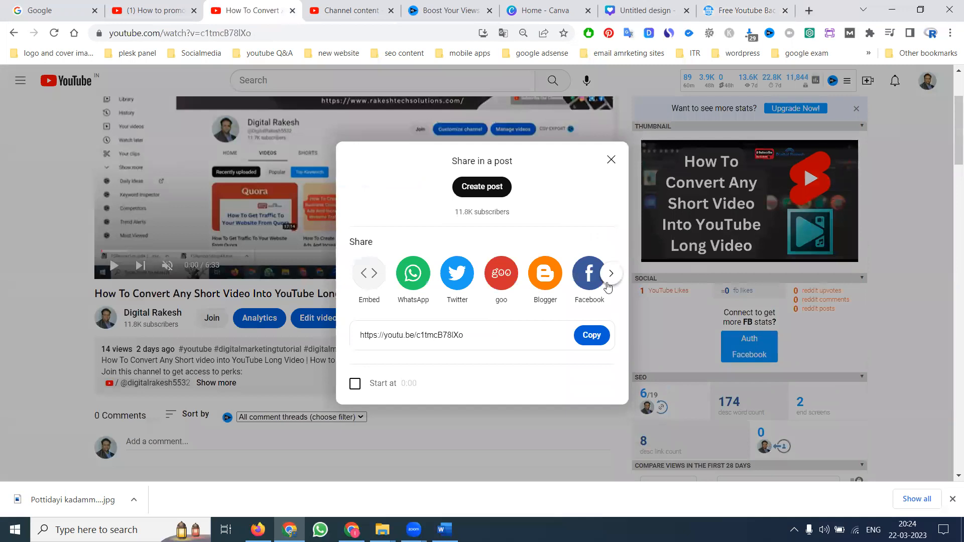
pyautogui.click(612, 273)
pyautogui.click(612, 273)
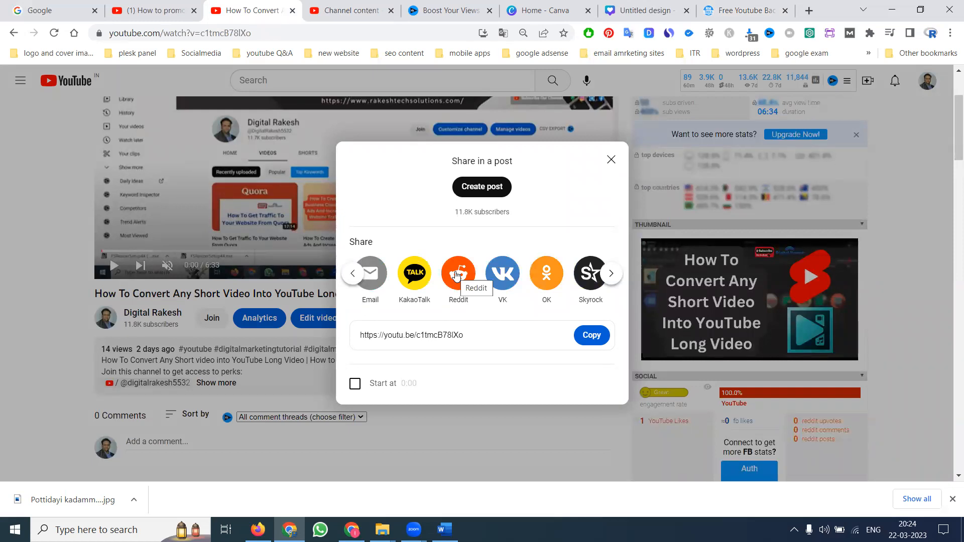
pyautogui.click(611, 160)
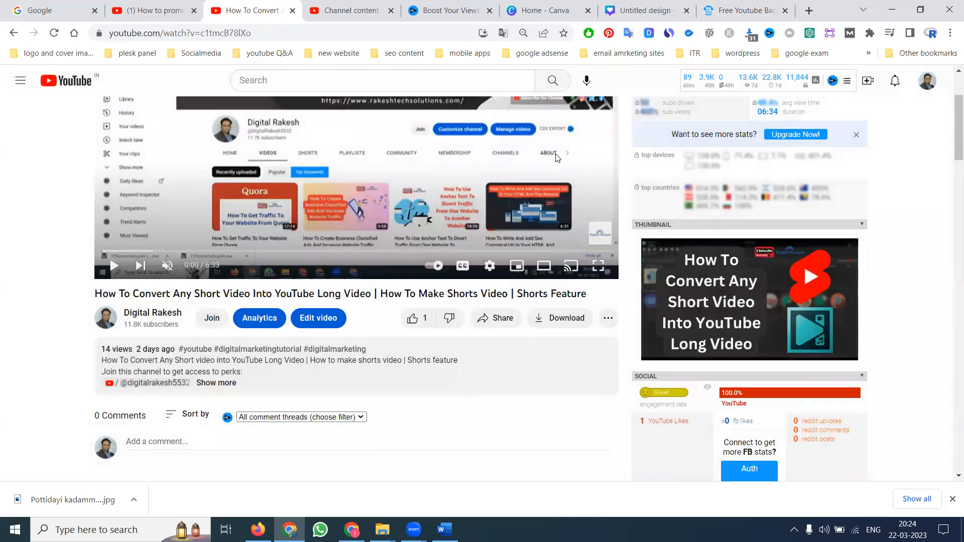
pyautogui.click(15, 32)
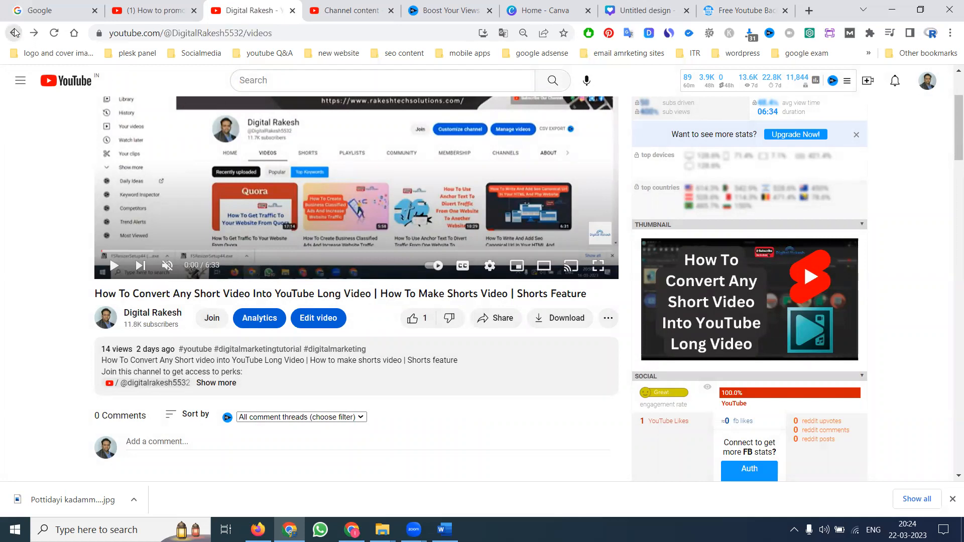
# Step: Recheck the backlink statuses, and look through the channel's videos and playlists
pyautogui.click(734, 9)
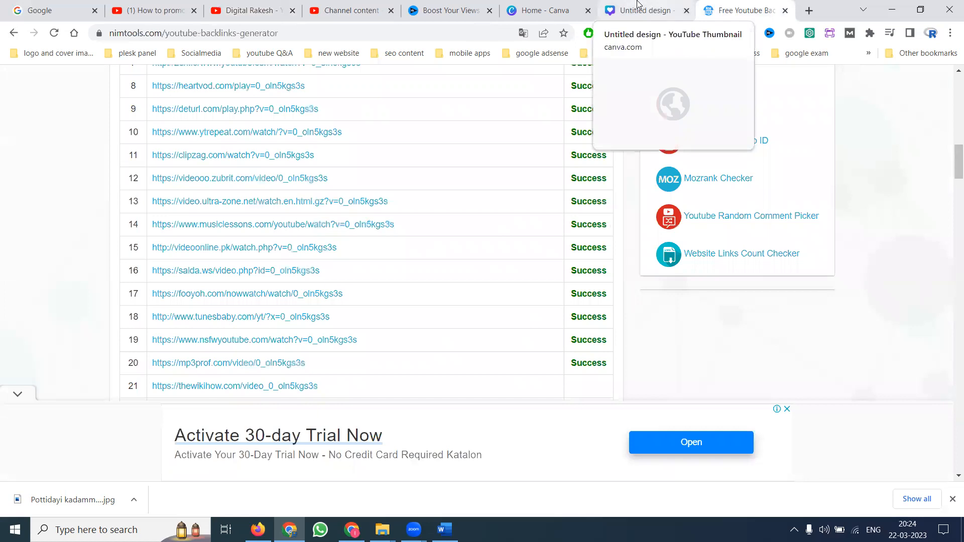
pyautogui.click(251, 10)
pyautogui.scroll(-10, 419, 201)
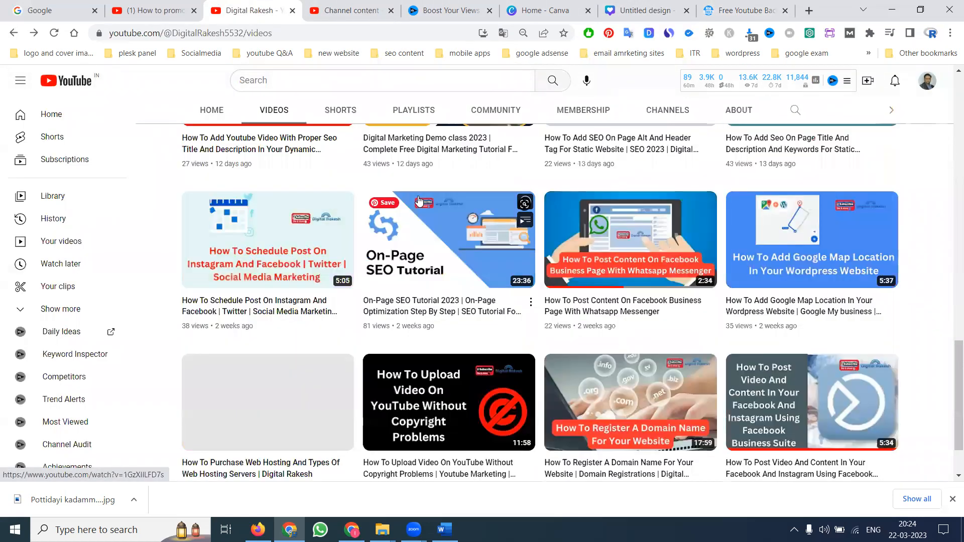
pyautogui.click(432, 108)
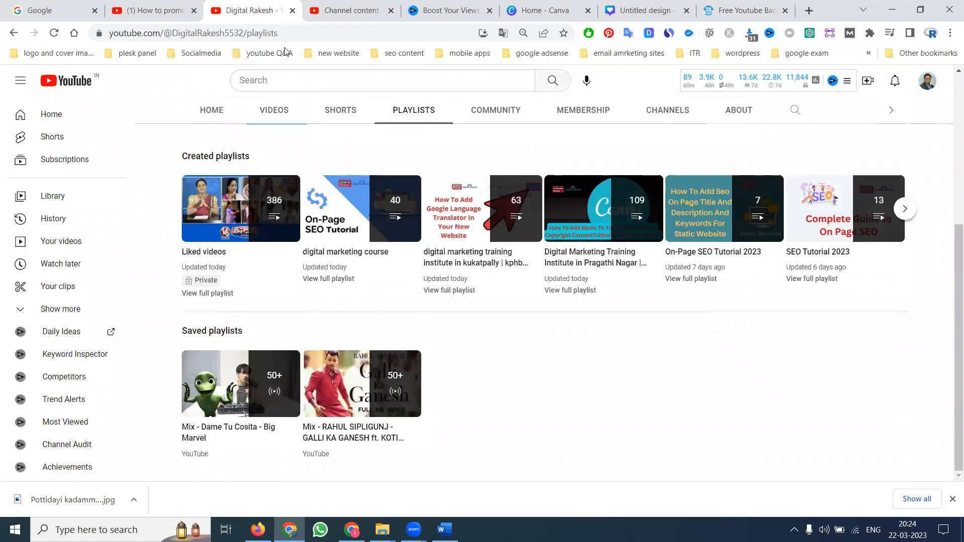
pyautogui.click(275, 110)
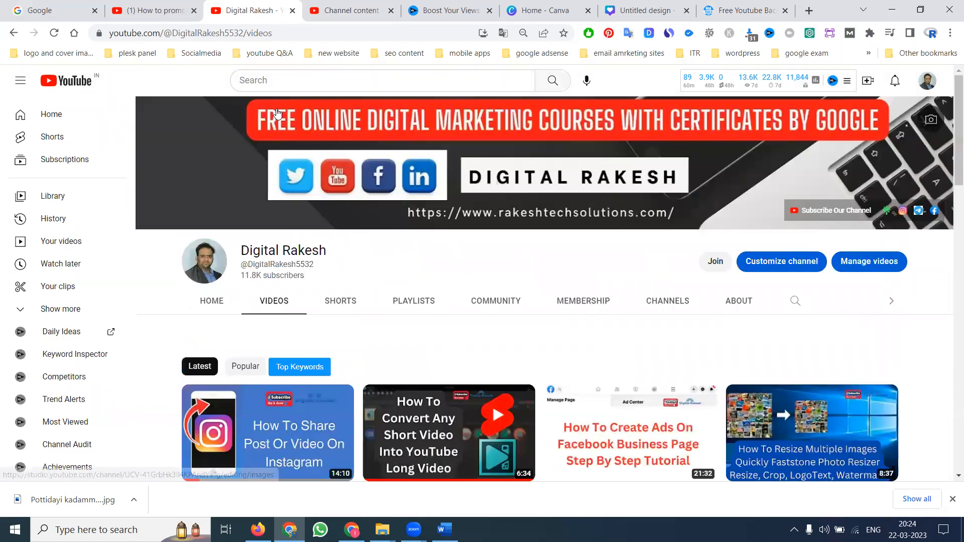